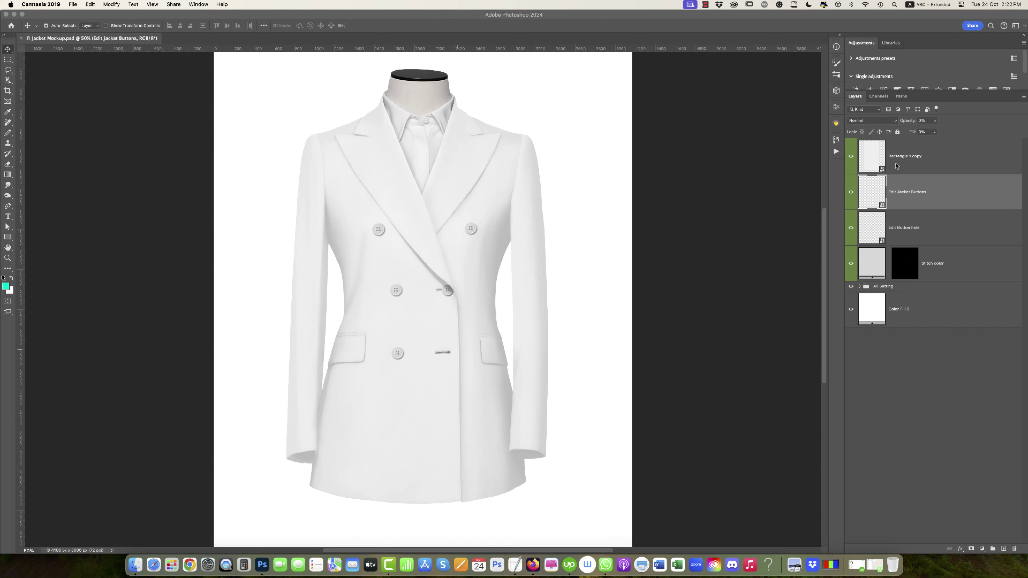
Step: Open the 07.jpg plaid fabric image from Sample Fabrics
click(899, 164)
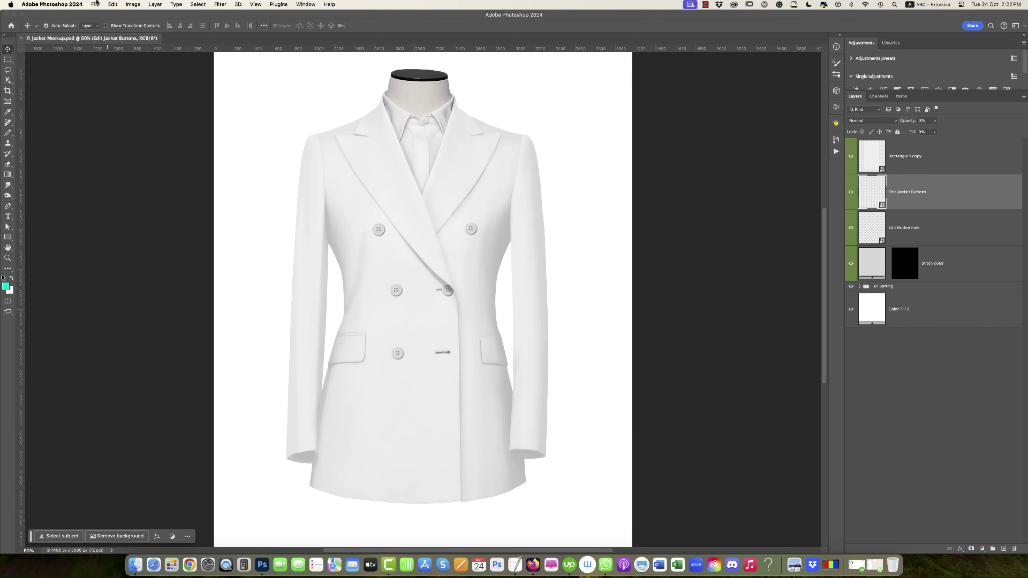
click(95, 4)
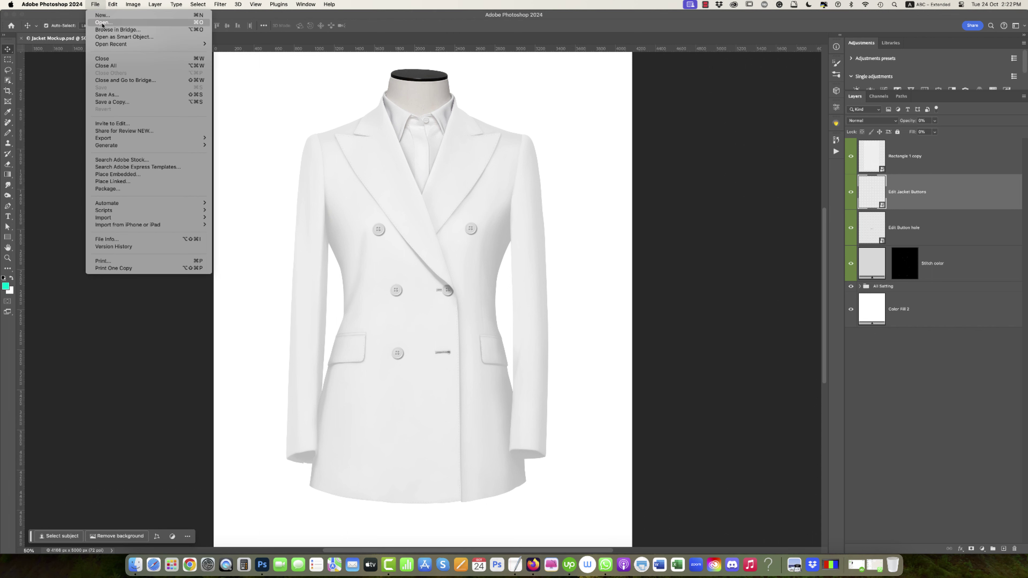
click(102, 22)
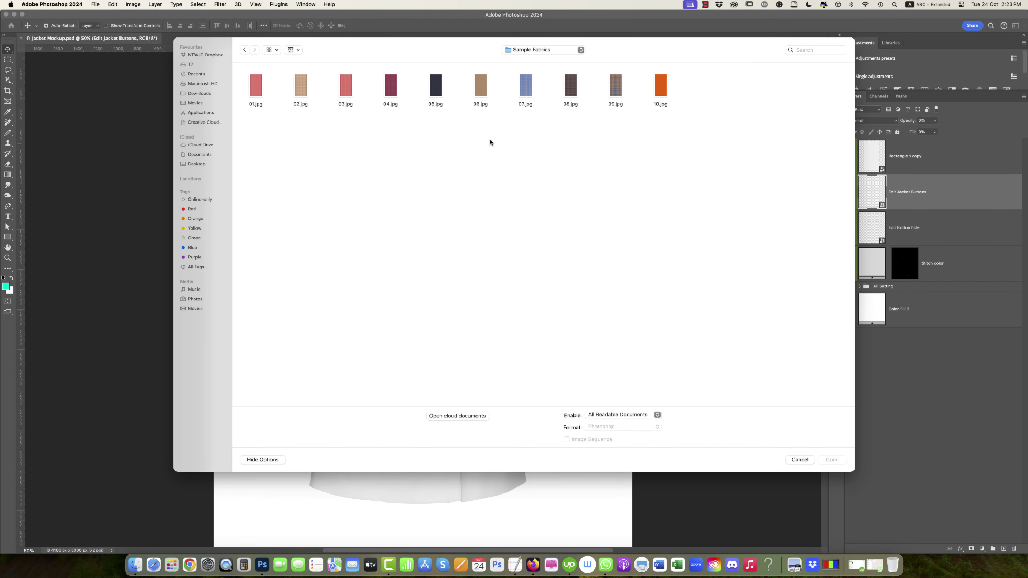
double_click(526, 88)
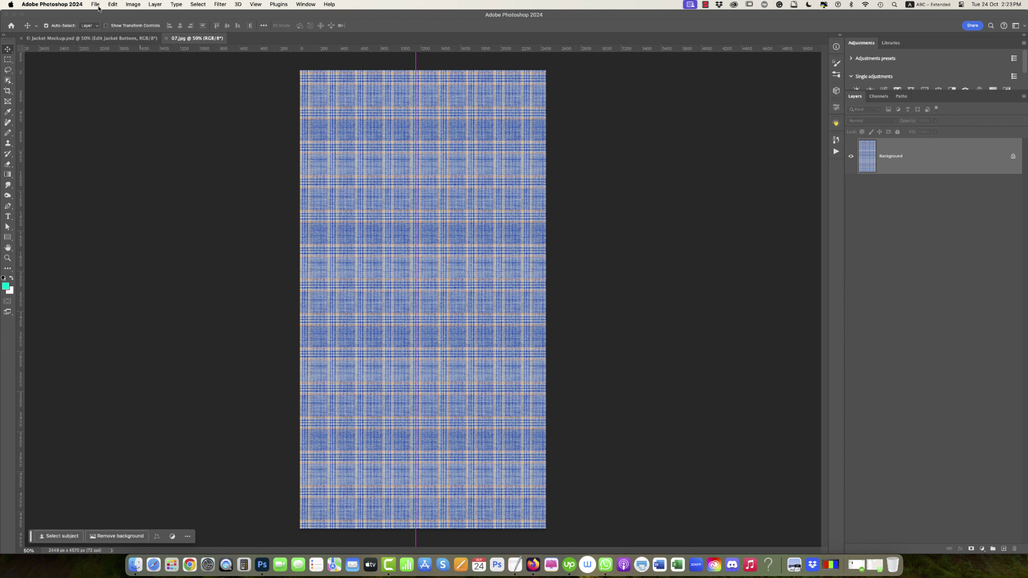
Step: Select and copy the entire 07.jpg image, then close it
click(194, 3)
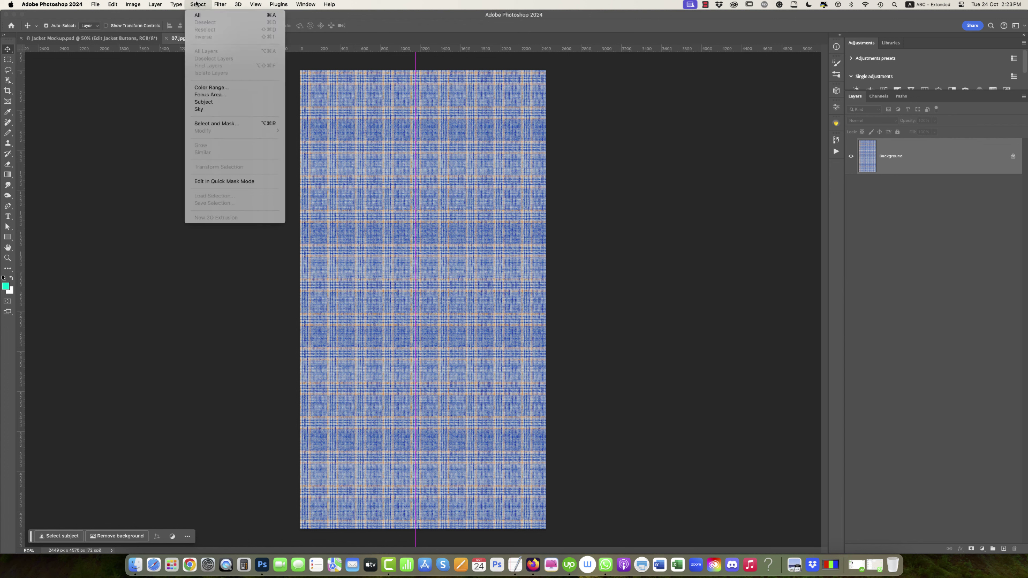
click(198, 15)
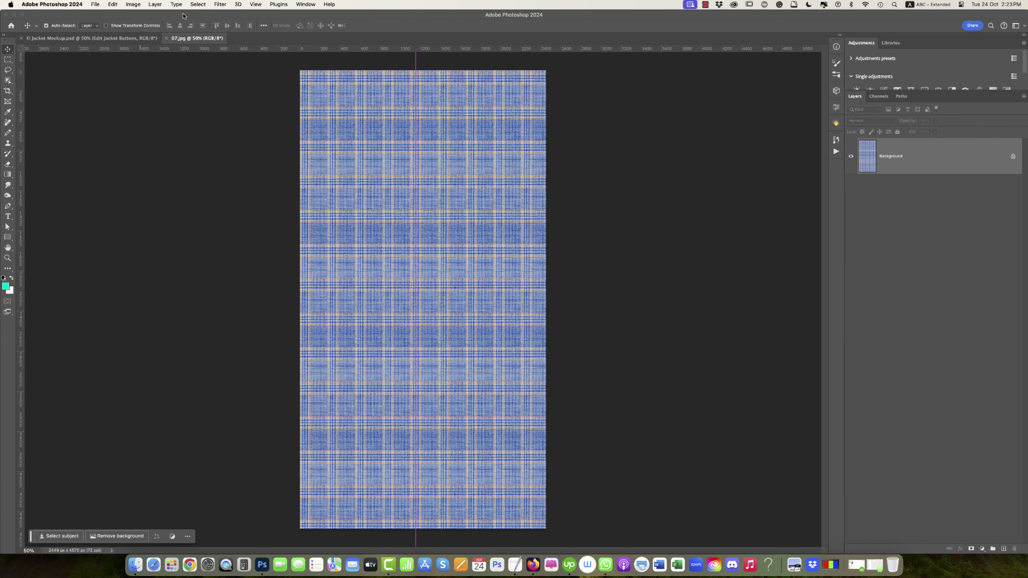
click(116, 5)
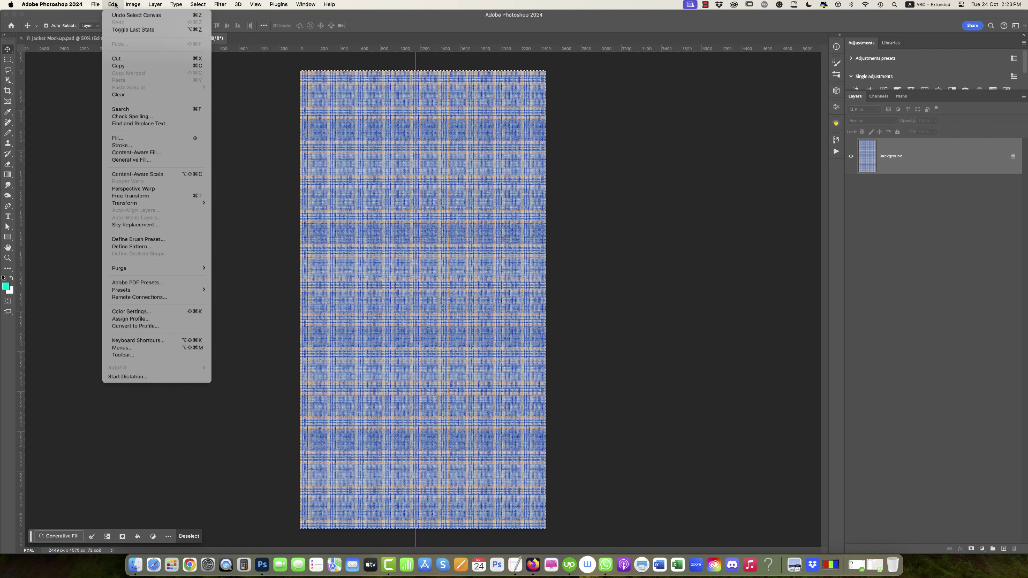
click(118, 65)
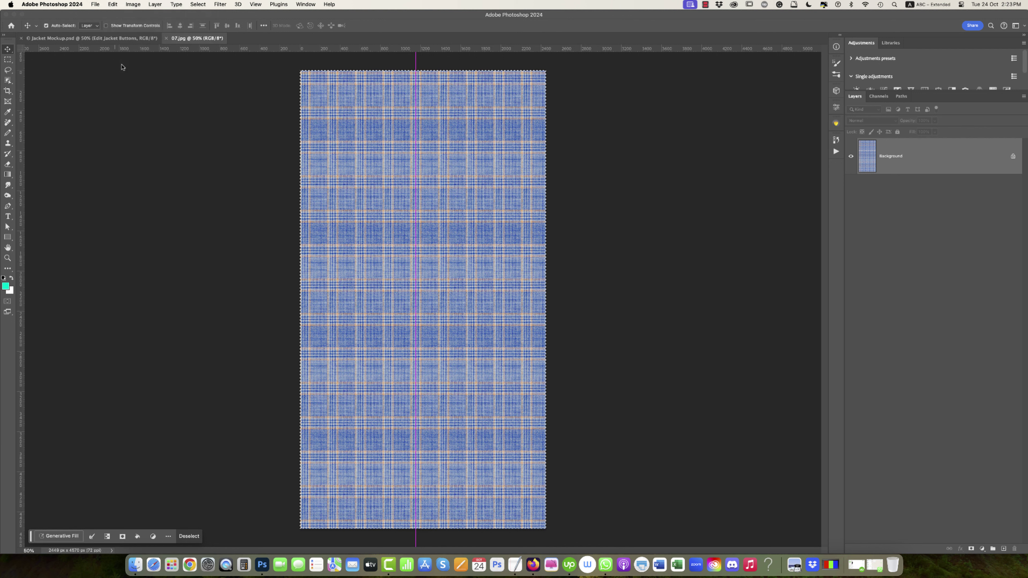
click(166, 38)
Step: Paste the plaid into the nested fabric smart object and save it
double_click(871, 154)
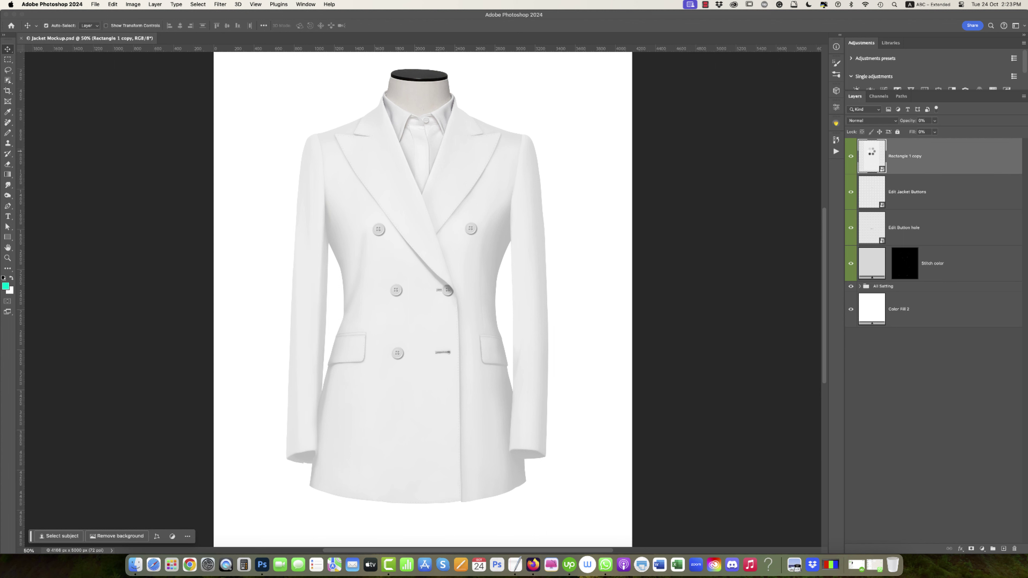
double_click(871, 156)
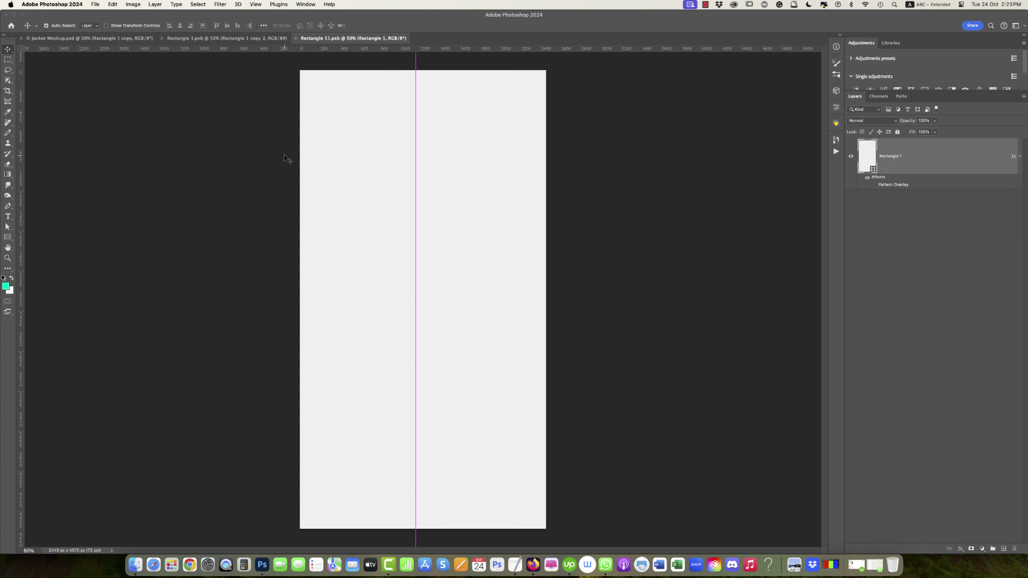
click(114, 5)
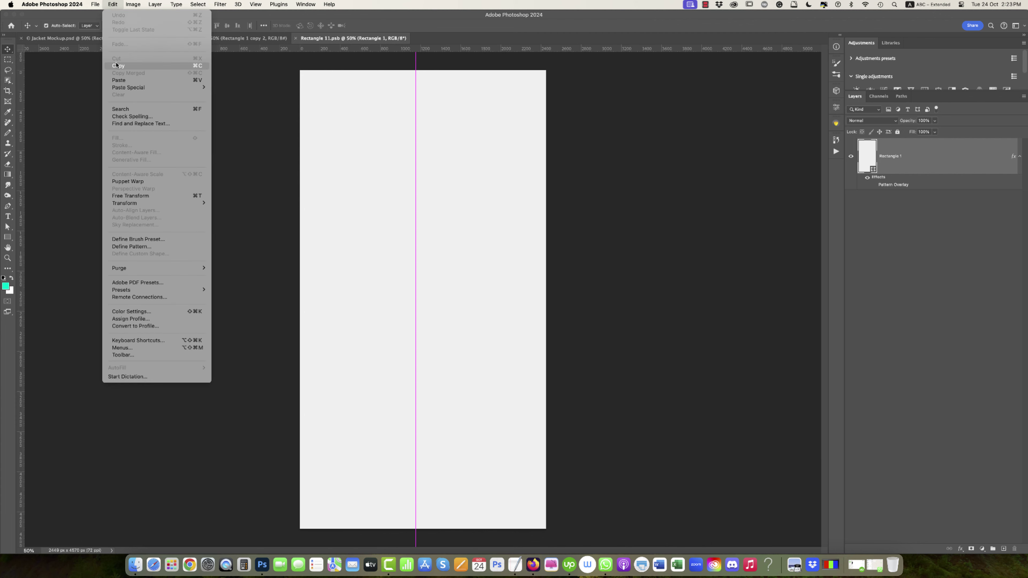
click(120, 80)
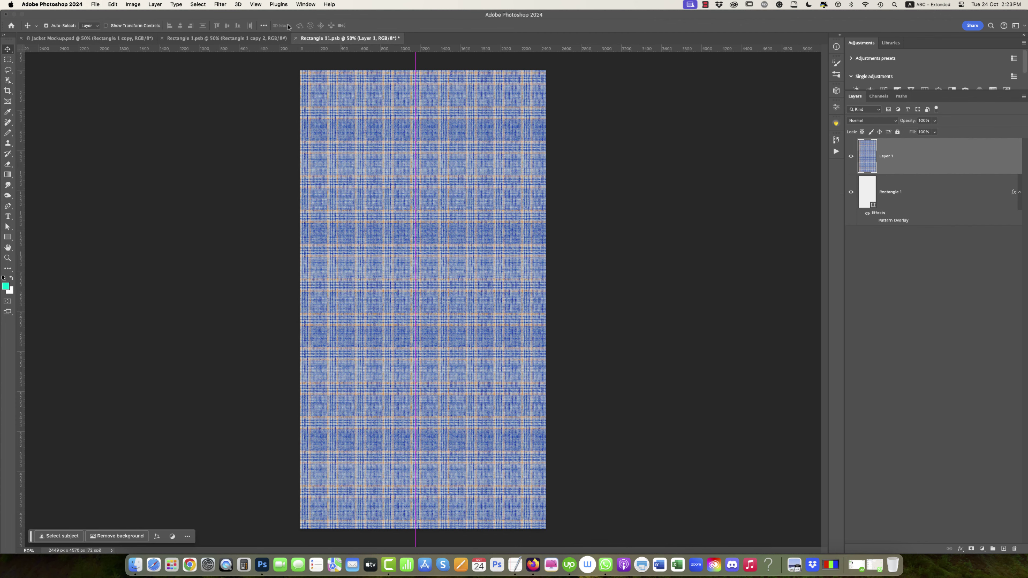
click(295, 38)
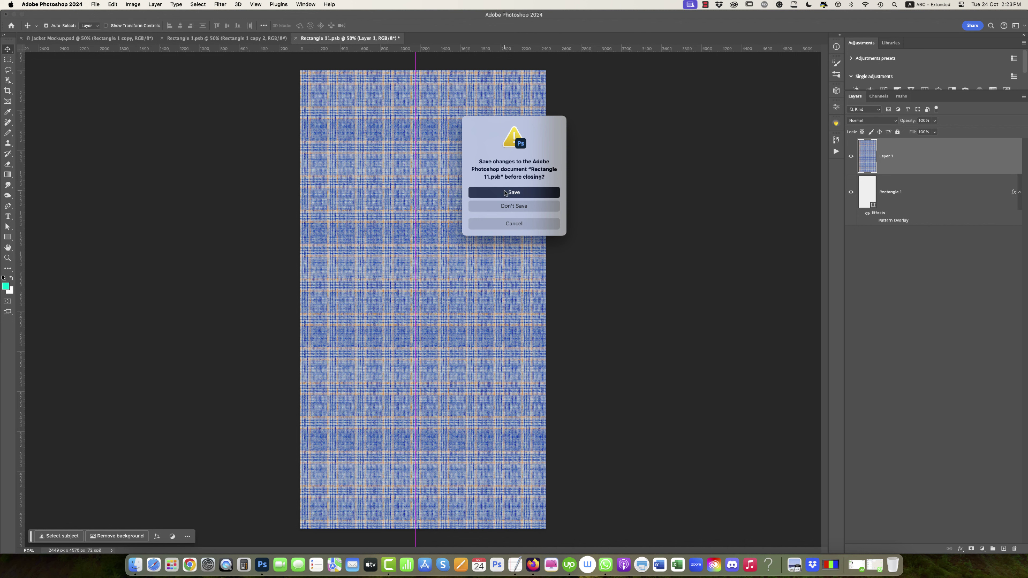
click(505, 193)
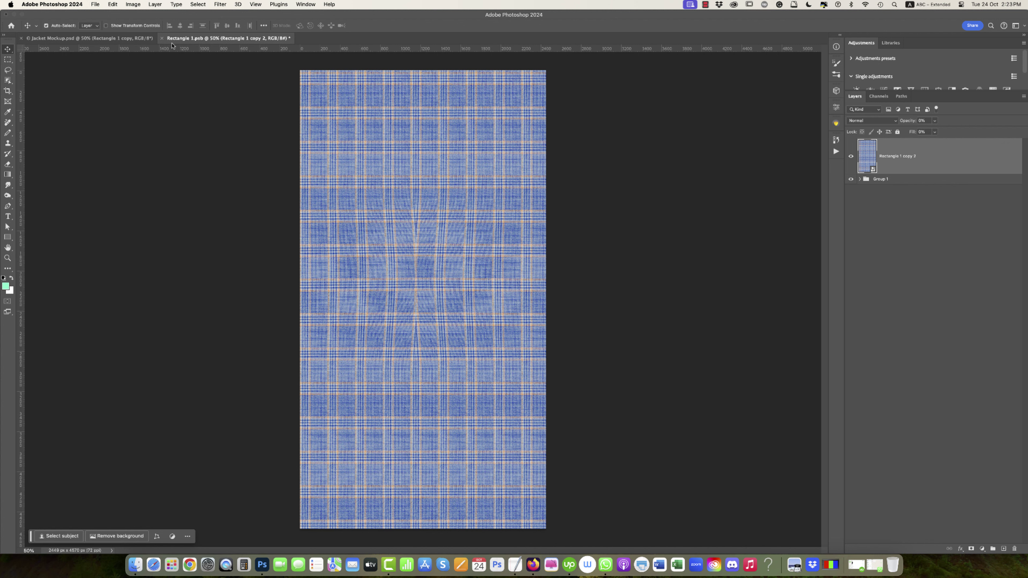
Step: Close Rectangle 1.psb with Save so the jacket picks up the plaid
drag(193, 39, 193, 145)
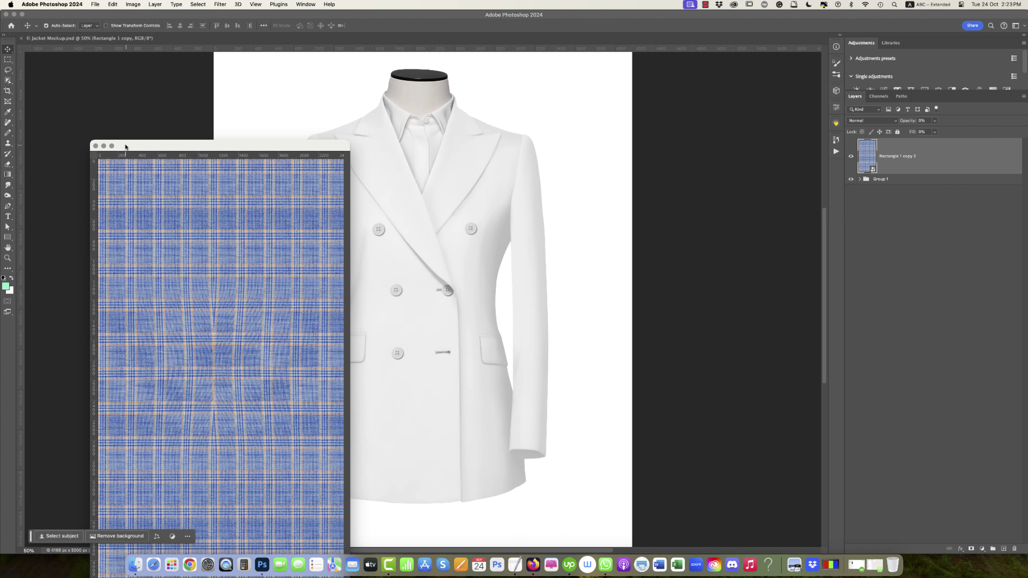
click(96, 146)
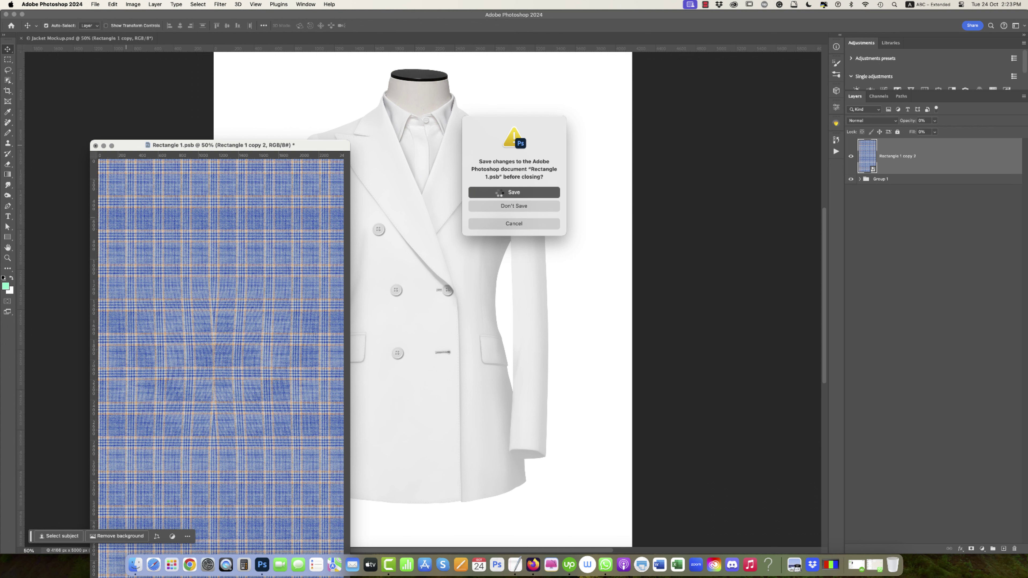
click(500, 193)
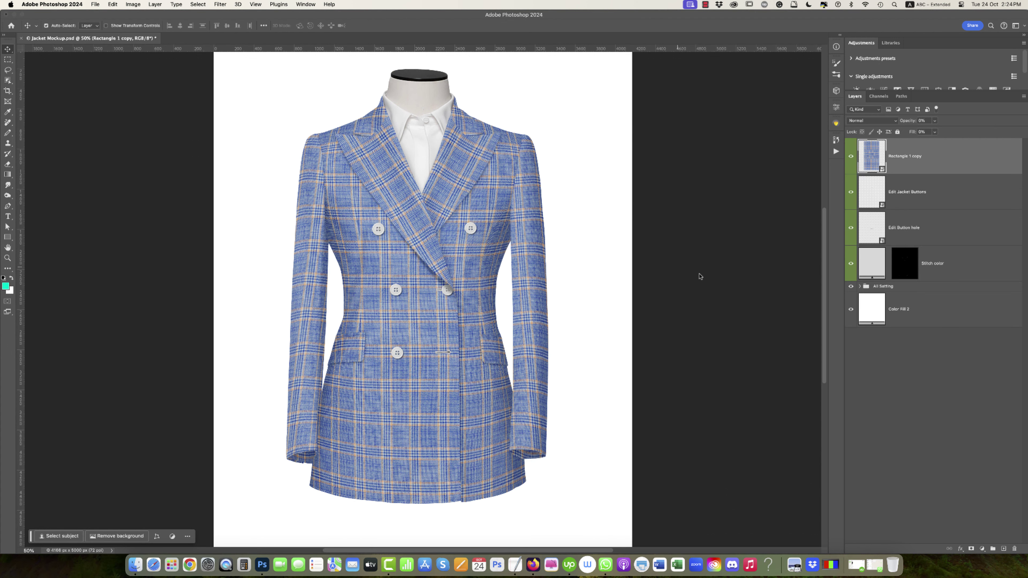
Step: Open the Edit Jacket Buttons smart object and set the thread colour to the jacket's blue
click(872, 188)
double_click(871, 192)
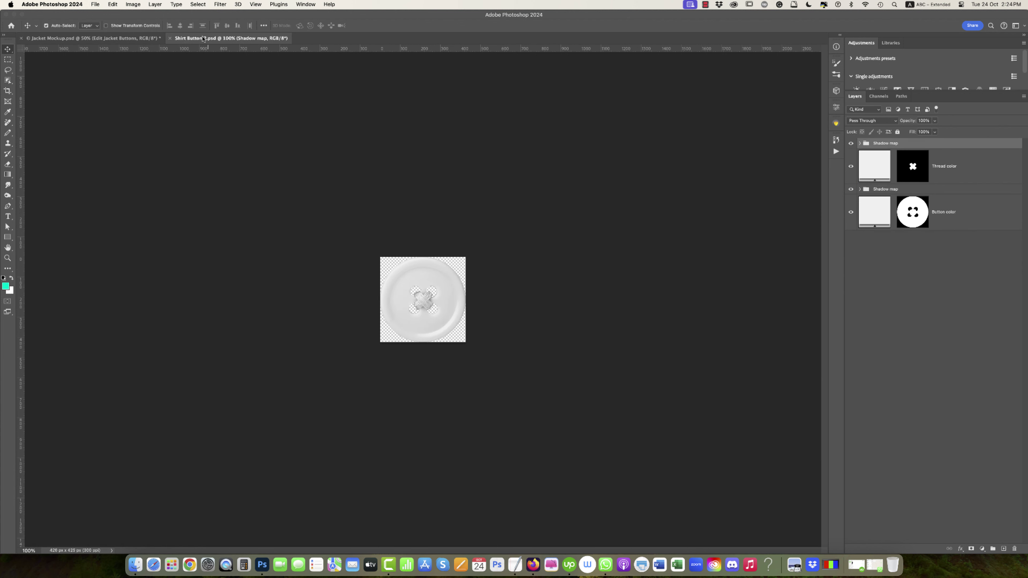
drag(203, 38, 150, 161)
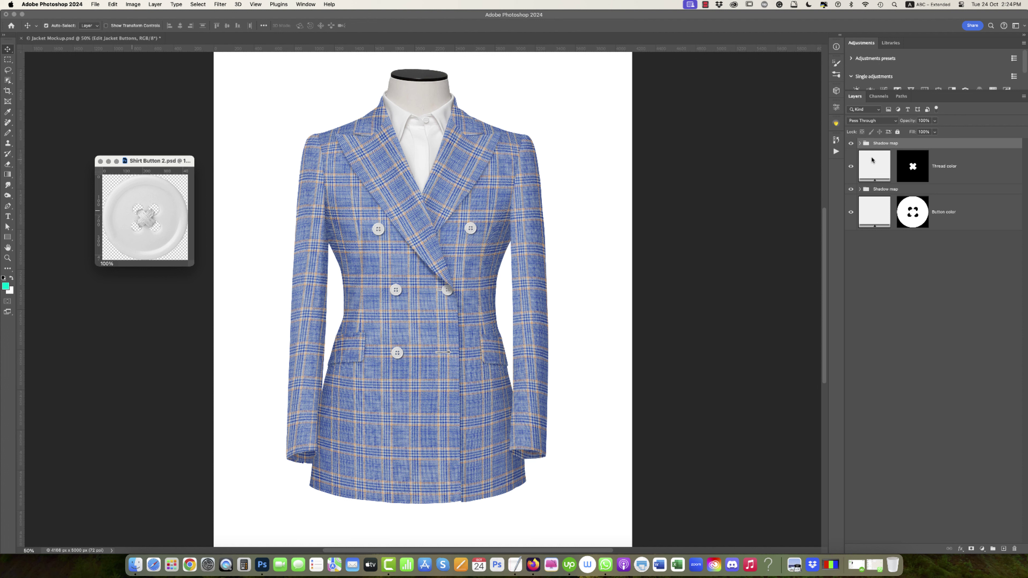
double_click(872, 161)
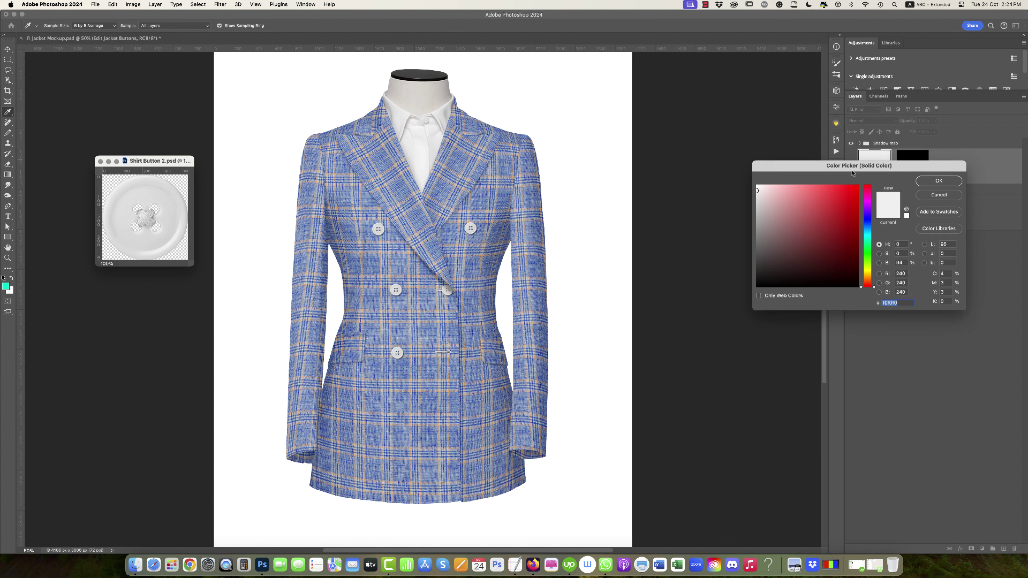
click(445, 191)
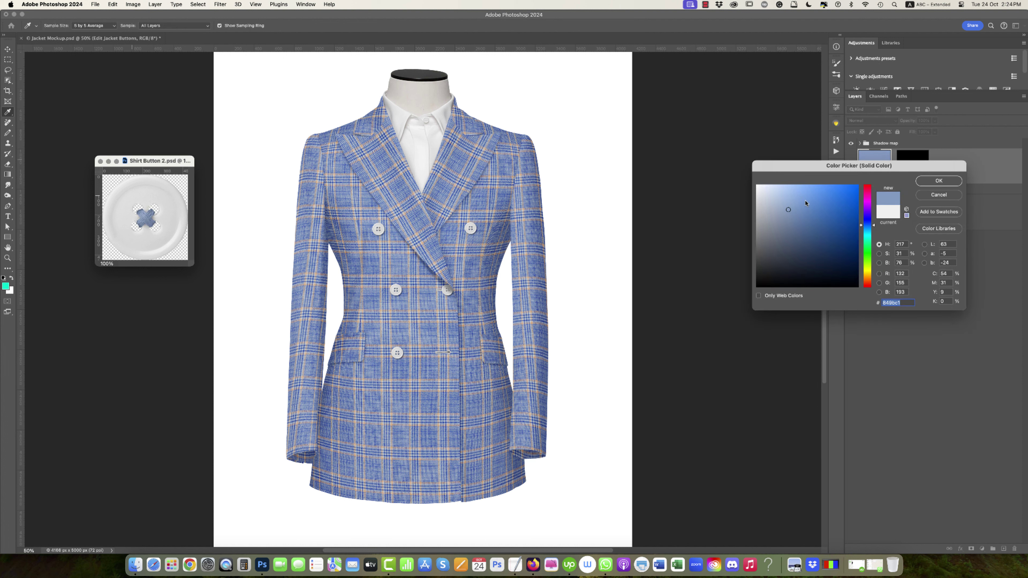
click(938, 181)
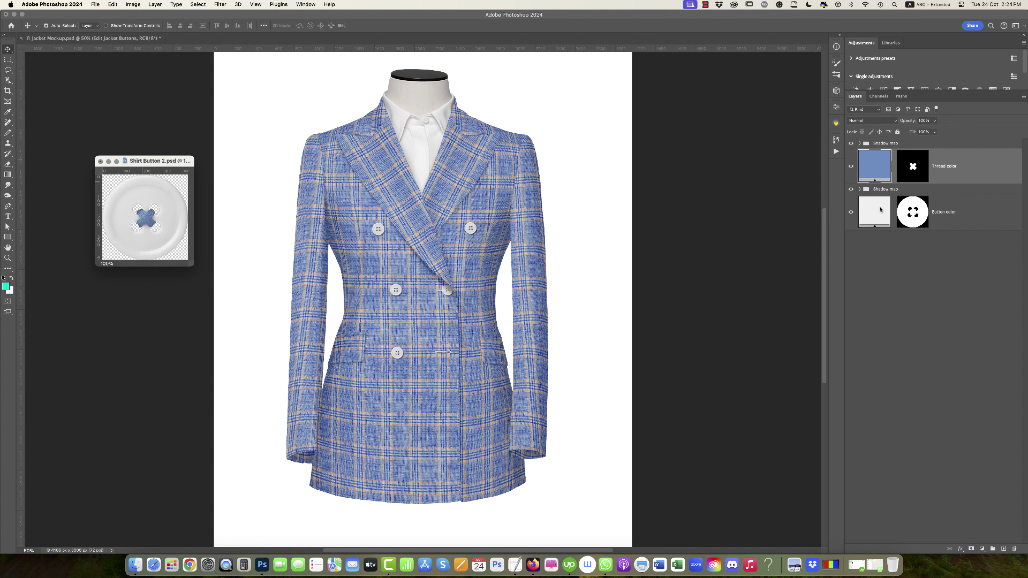
Step: Set the button colour to a more saturated blue, then save and close the button document
double_click(880, 209)
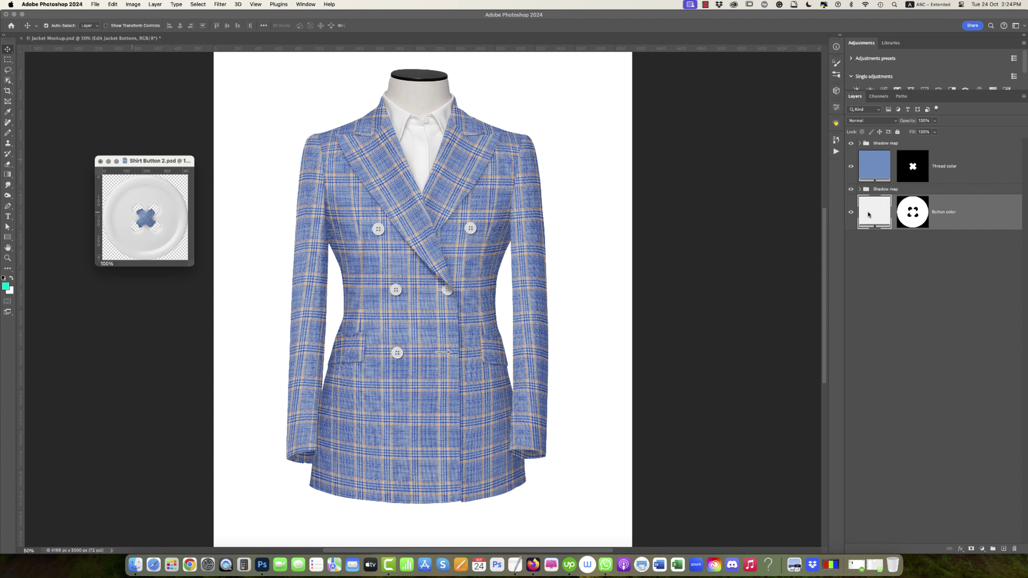
click(487, 197)
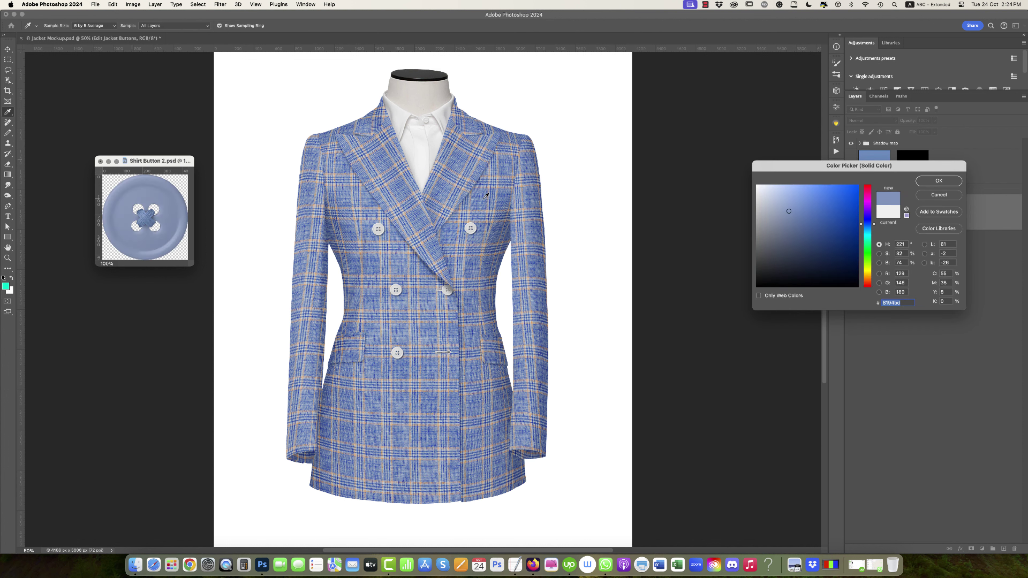
click(805, 211)
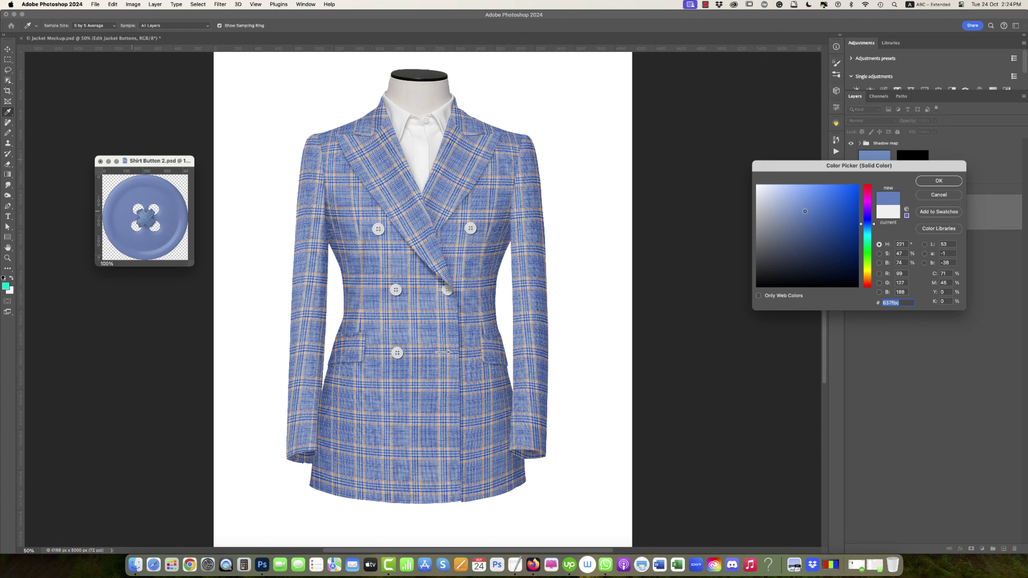
click(939, 181)
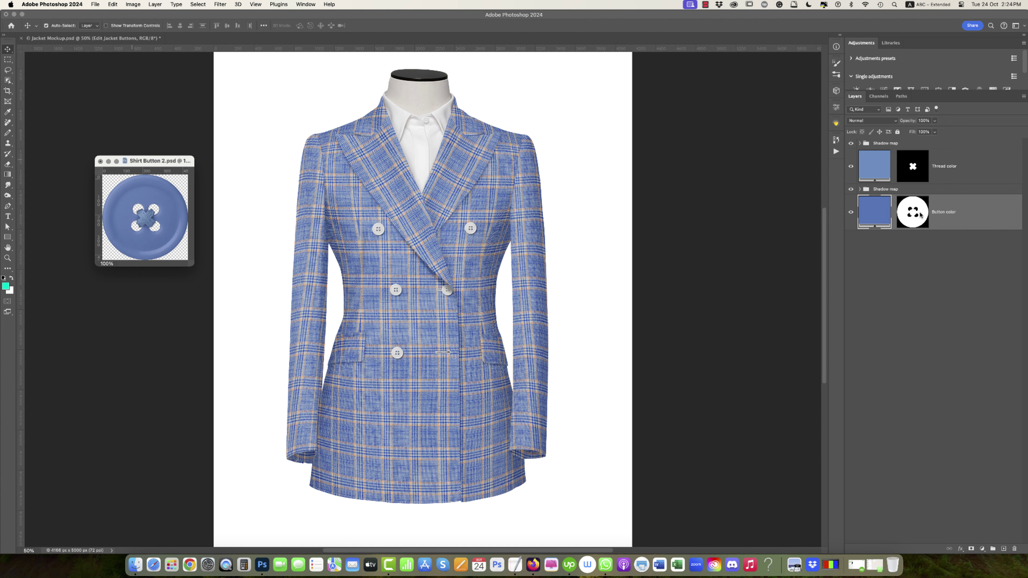
click(100, 162)
click(511, 194)
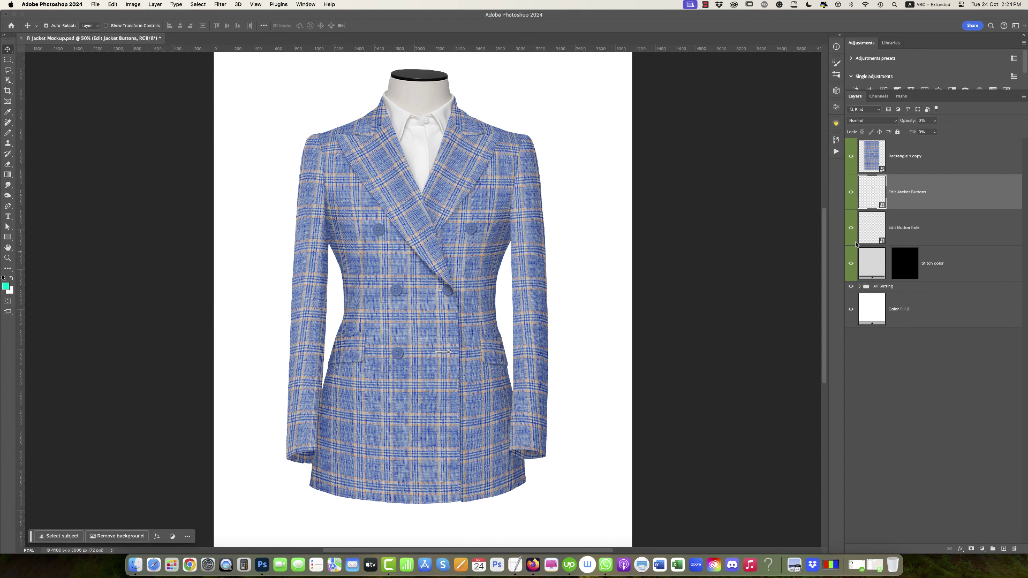
Step: Set the Edit Button hole fill to a darker blue sampled from the jacket, then save and close
double_click(873, 229)
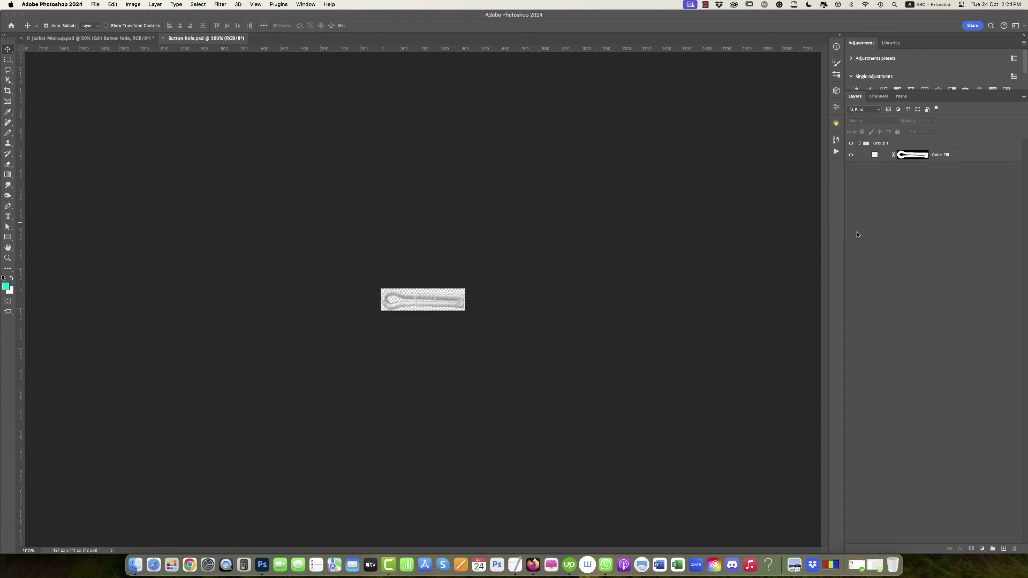
drag(194, 38, 171, 151)
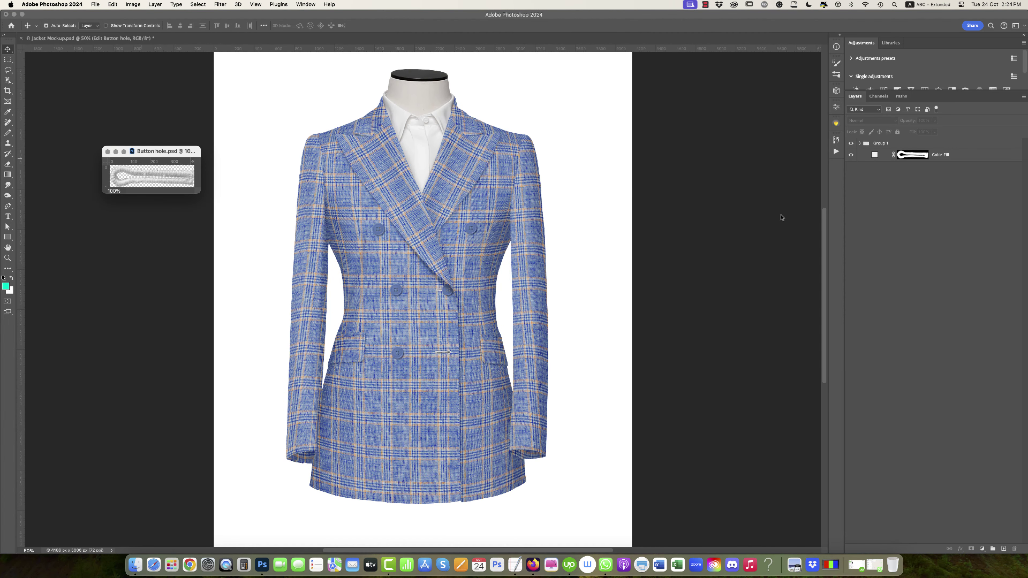
double_click(874, 155)
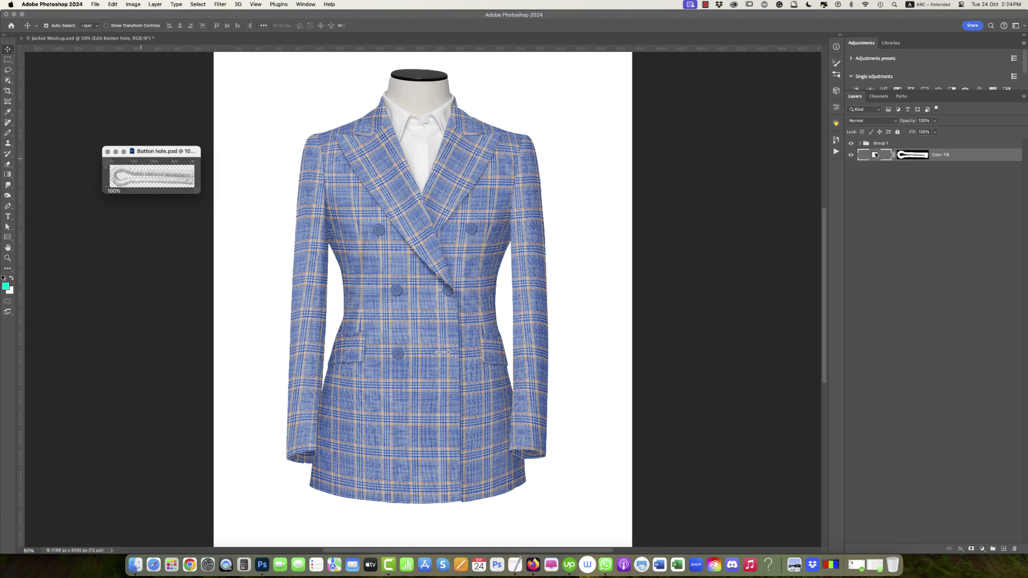
click(453, 231)
drag(821, 207, 821, 212)
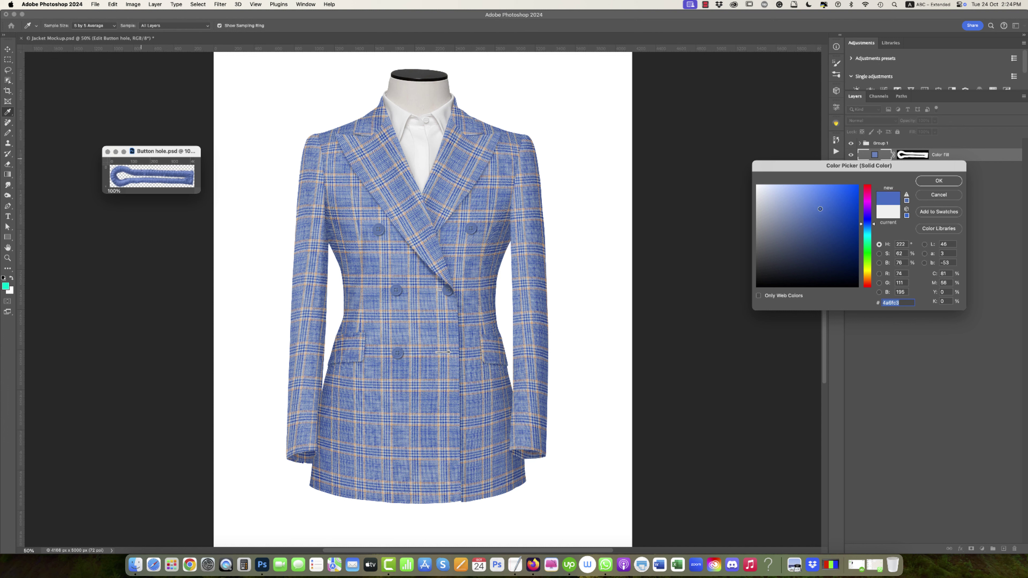
click(930, 182)
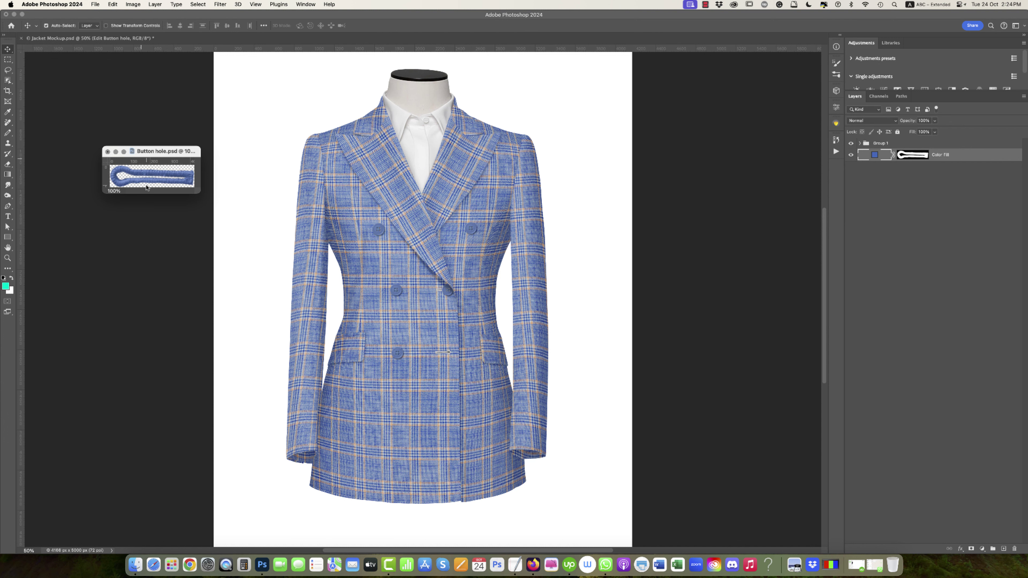
click(108, 151)
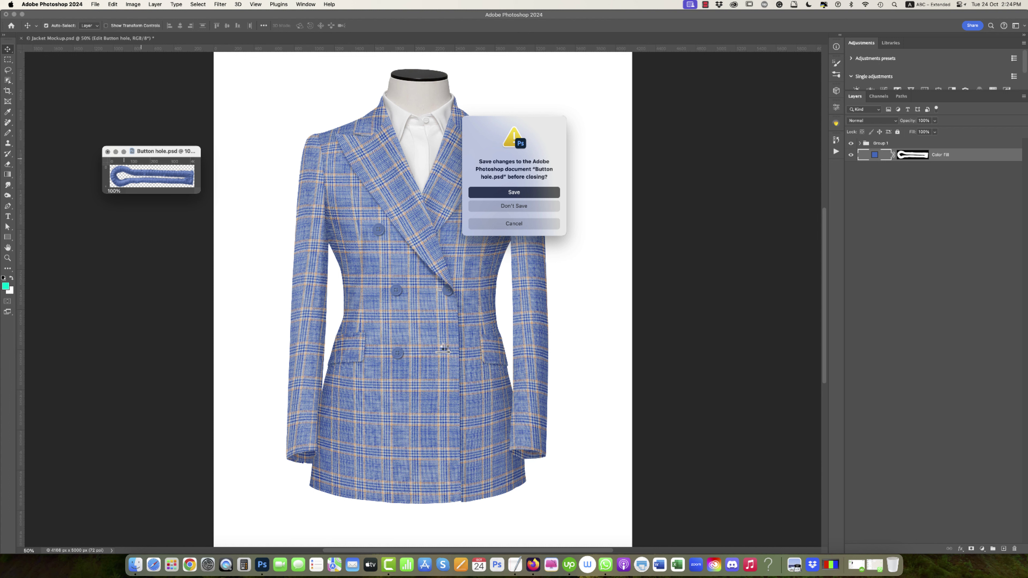
key(Return)
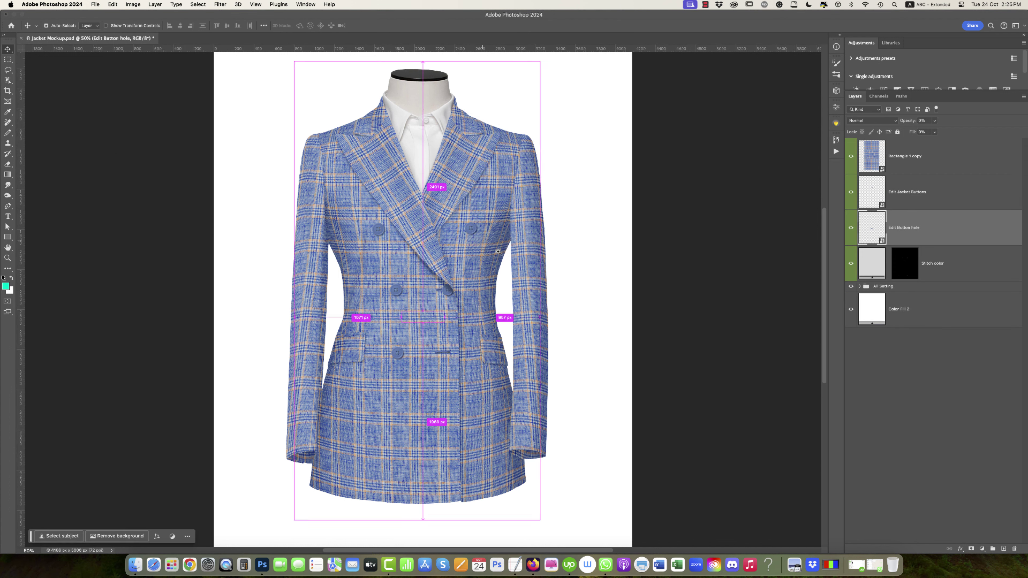
Step: Zoom in on the upper buttons and temporarily make the Stitch colour fill bright red
key(super)
super+click(475, 239)
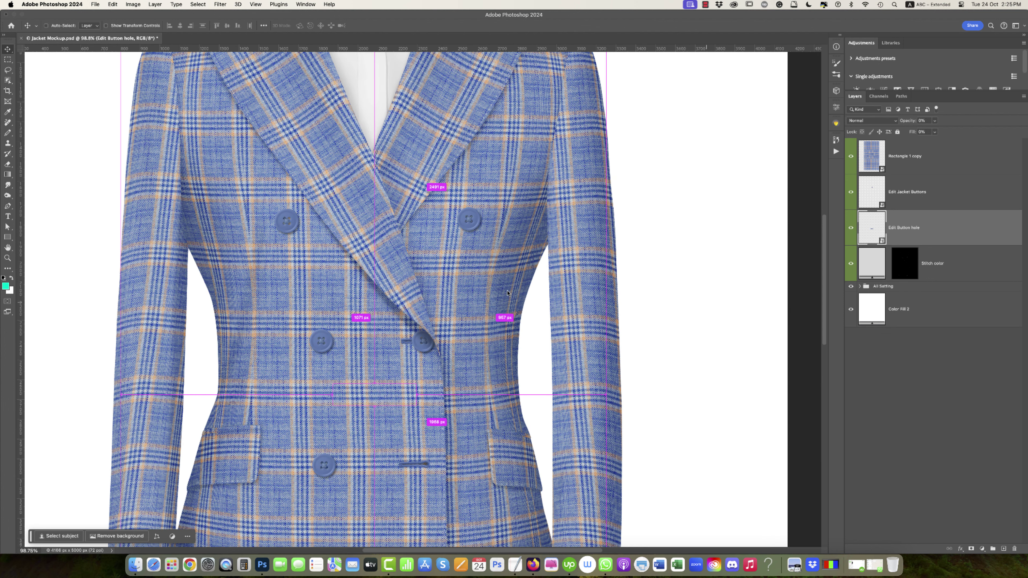
click(871, 264)
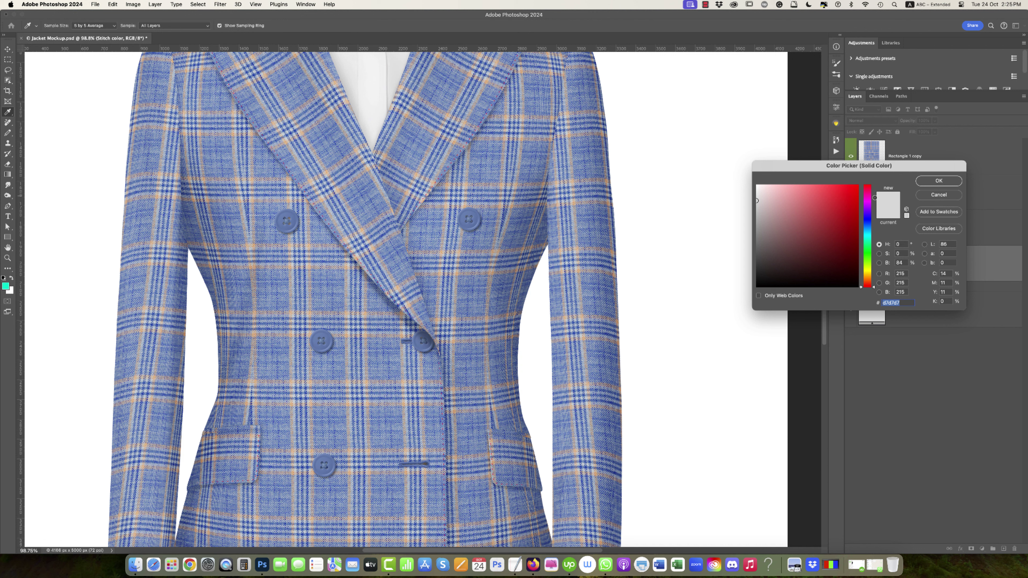
click(848, 190)
click(938, 181)
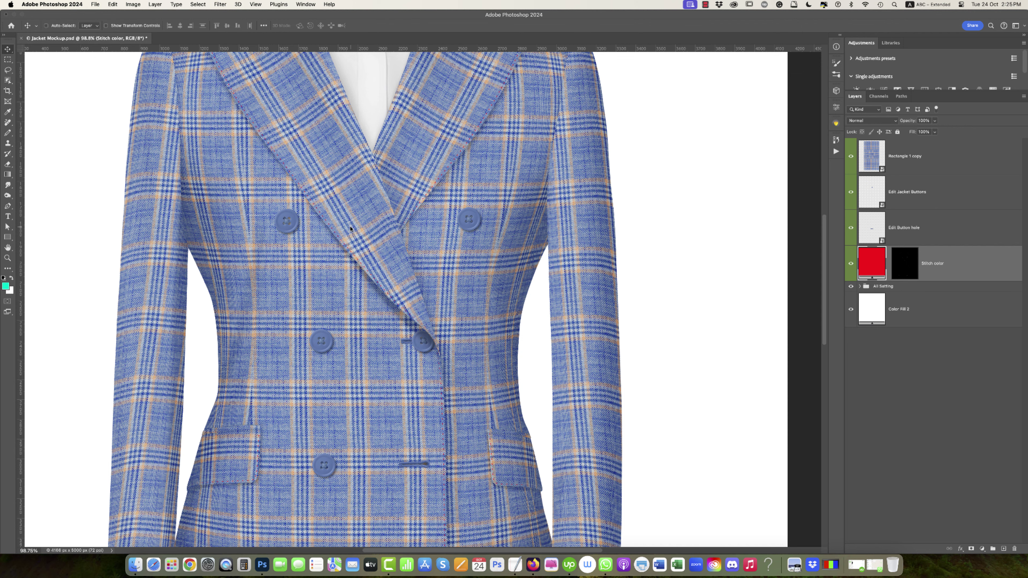
Step: Change the stitching colour to a near-white off-white, then zoom back out
mouse_move(322, 222)
mouse_down()
mouse_move(362, 260)
mouse_move(529, 493)
mouse_up()
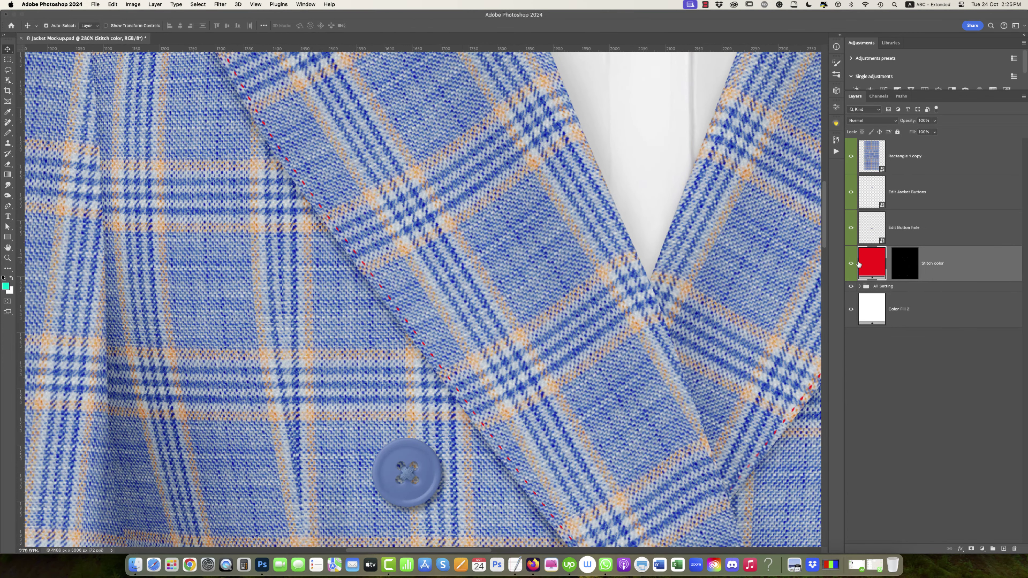
double_click(859, 264)
click(870, 261)
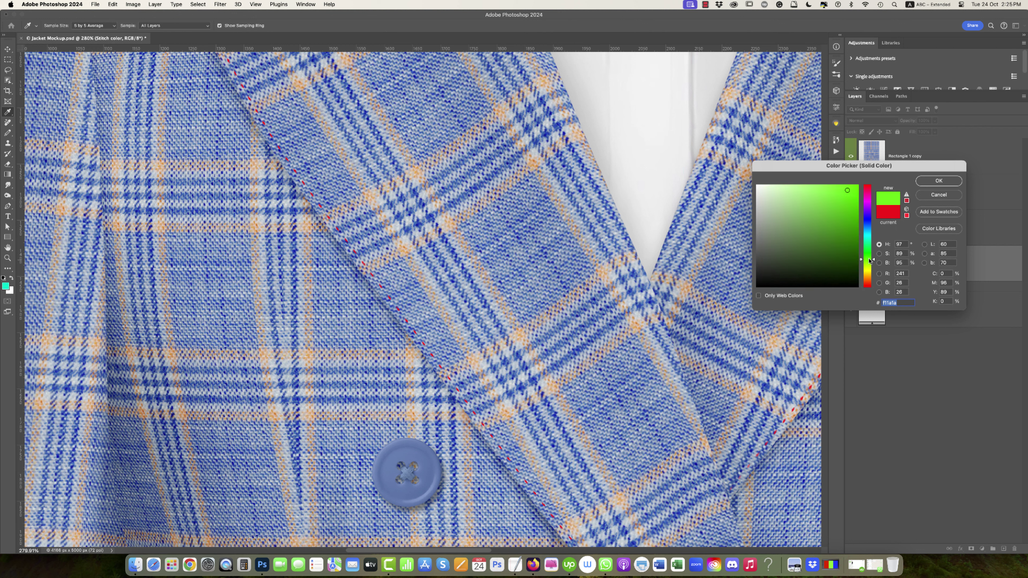
click(759, 191)
click(936, 181)
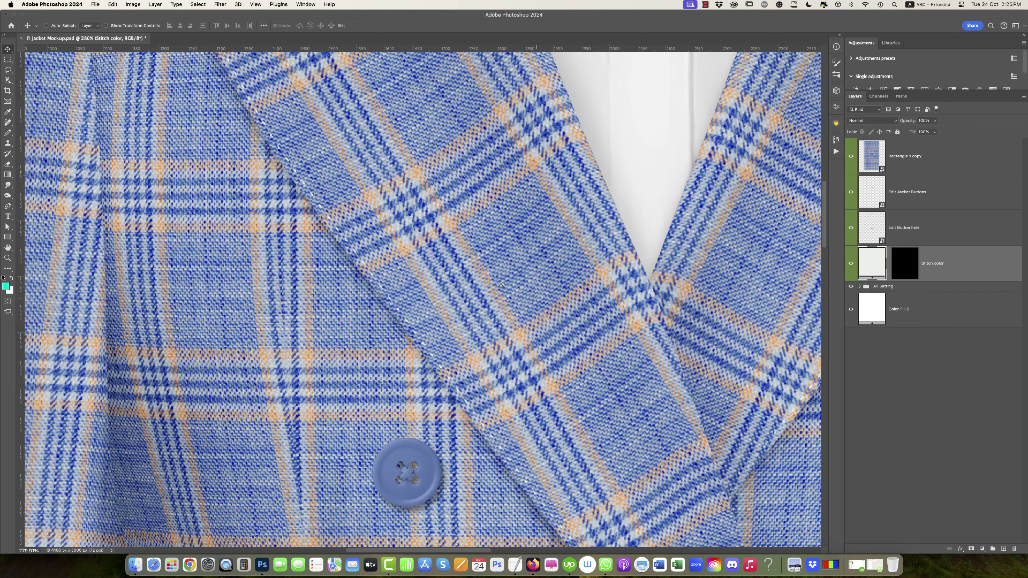
mouse_move(501, 284)
mouse_down()
mouse_move(439, 281)
mouse_move(466, 290)
mouse_up()
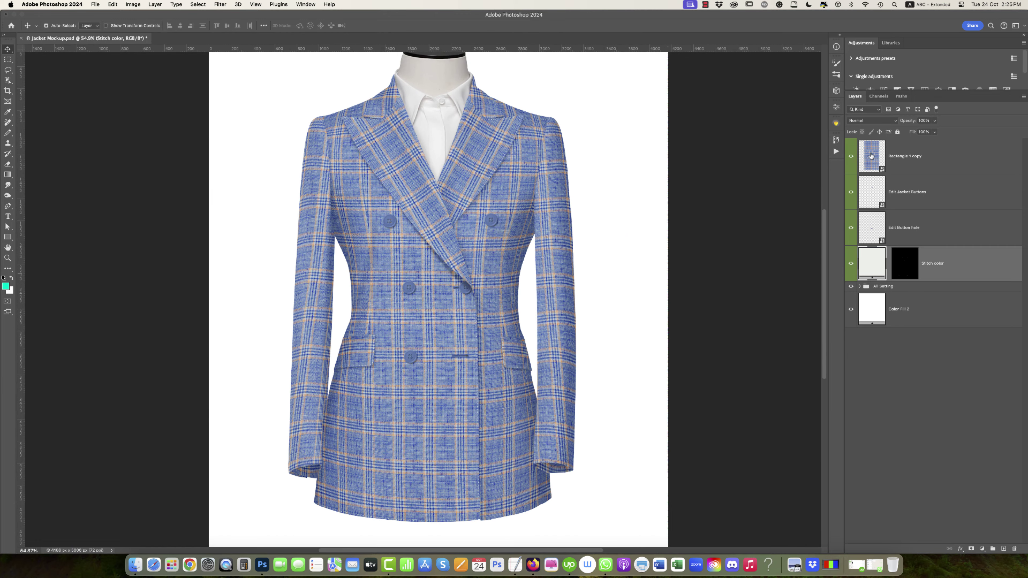
Step: In the nested Rectangle 11 document, delete the blue plaid layer and enable its Pattern Overlay
double_click(871, 156)
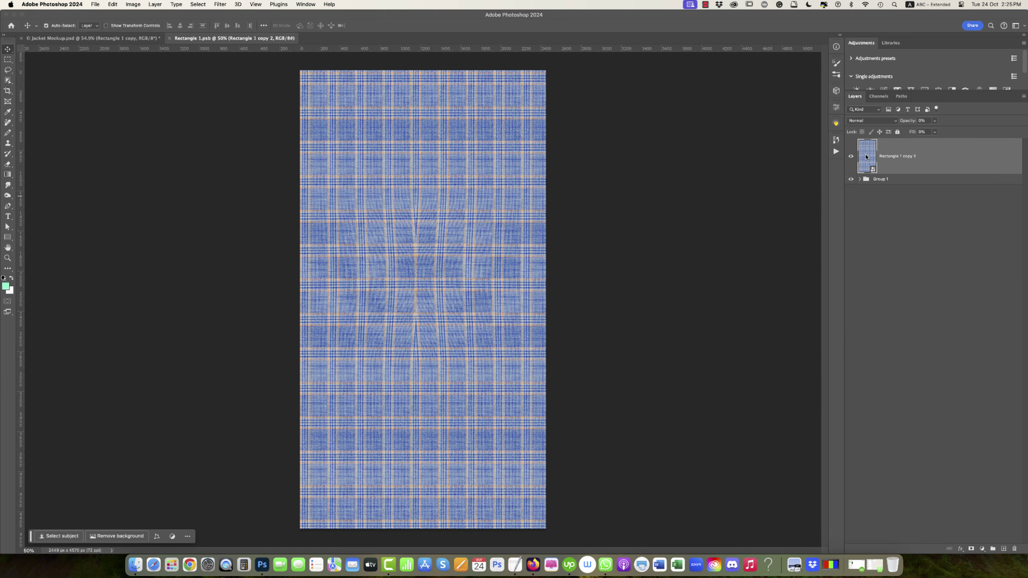
double_click(866, 157)
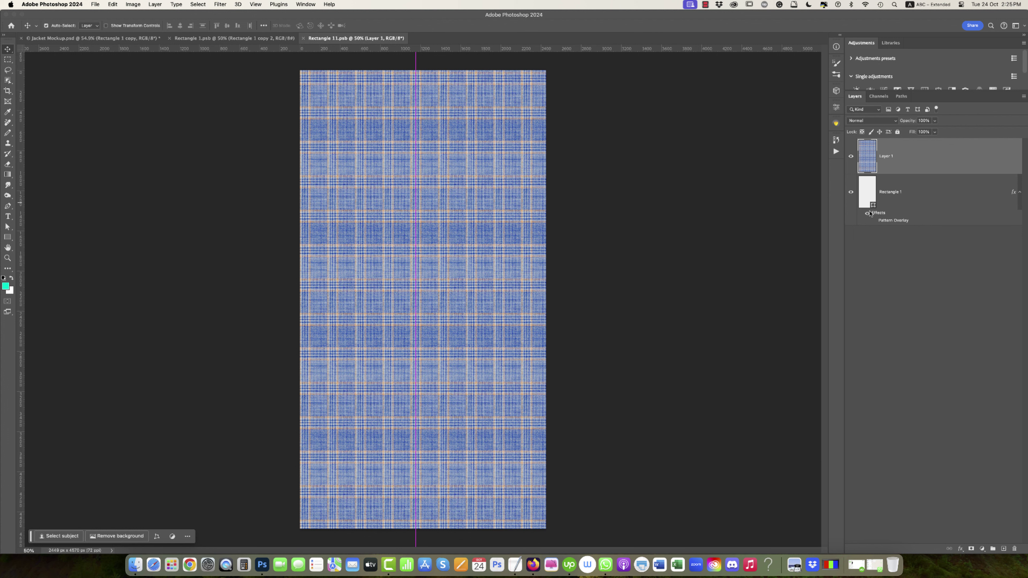
drag(921, 169, 1015, 548)
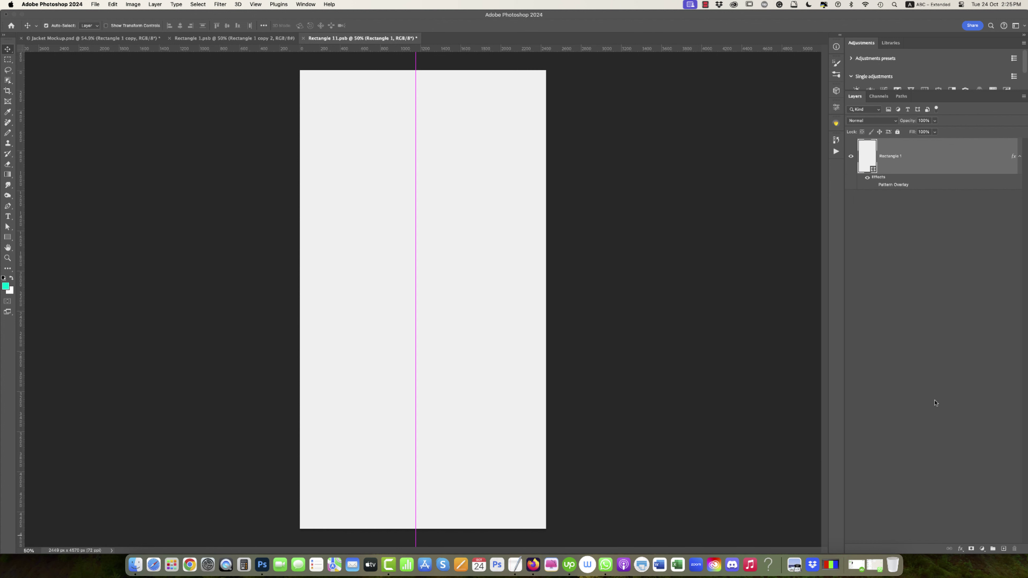
click(874, 186)
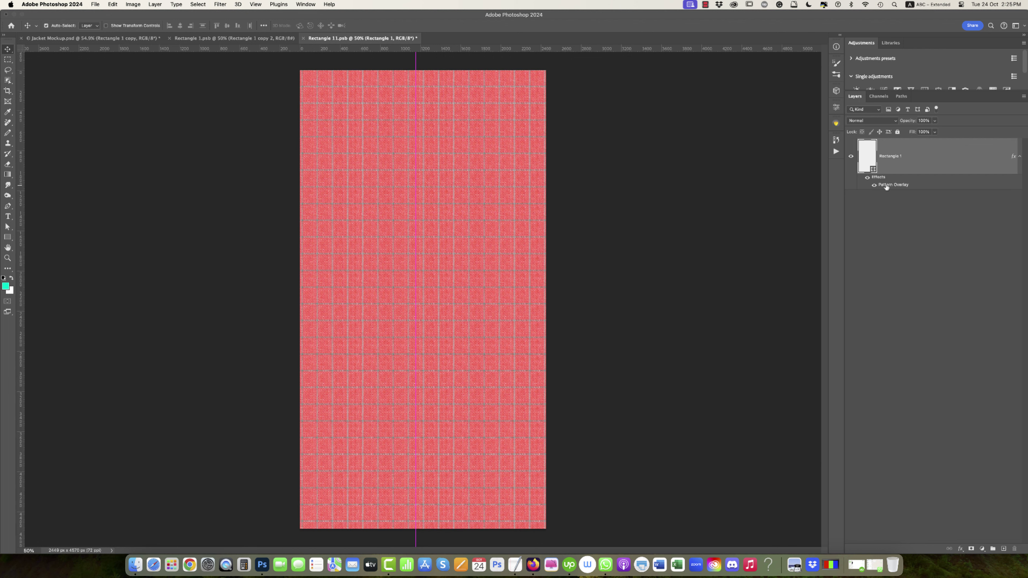
double_click(887, 186)
Step: Apply a tan plaid Pattern Overlay, adjust its scale and position, and confirm
click(762, 142)
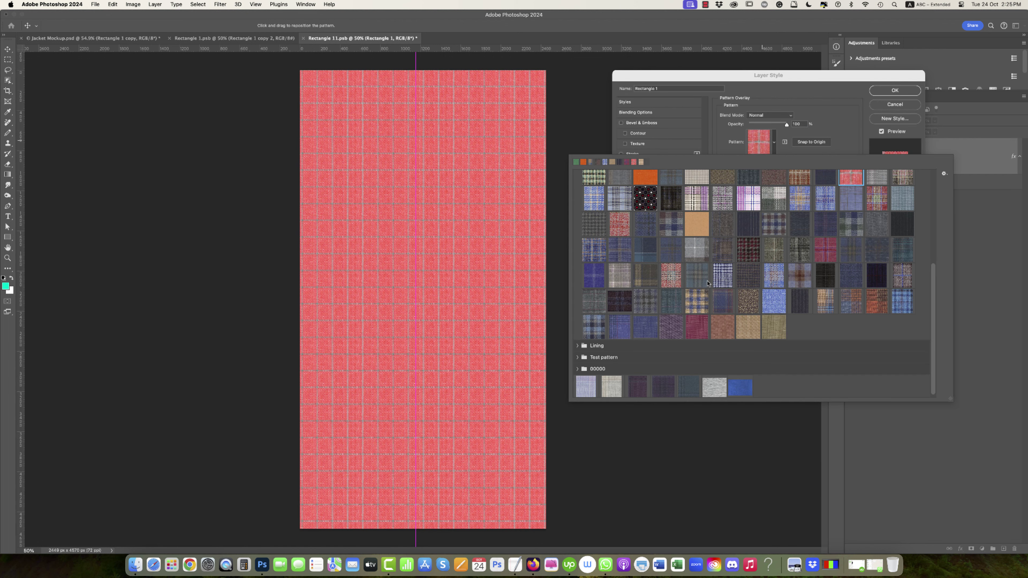
scroll(708, 282, down, 1)
click(699, 296)
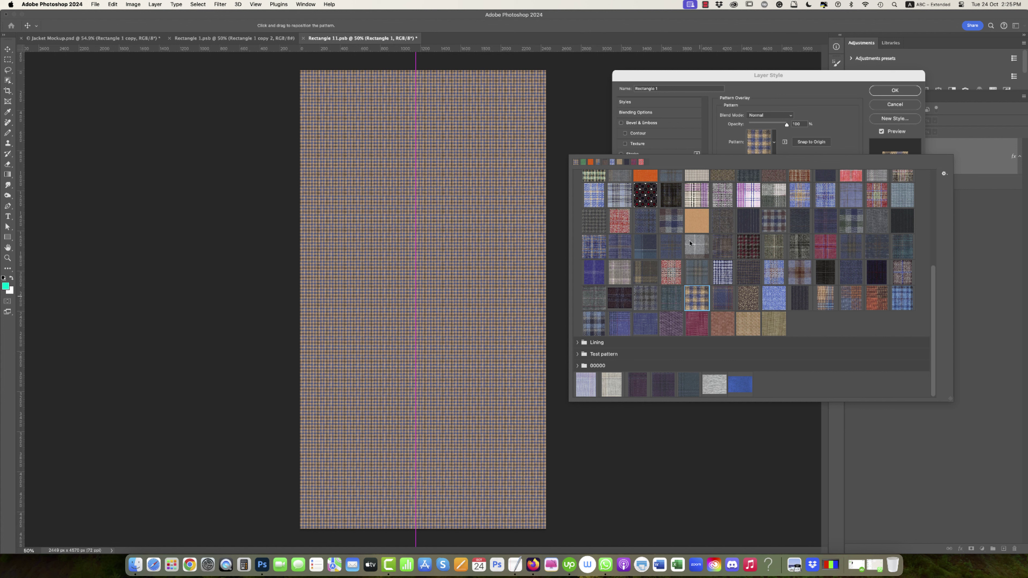
click(680, 221)
scroll(713, 239, up, 5)
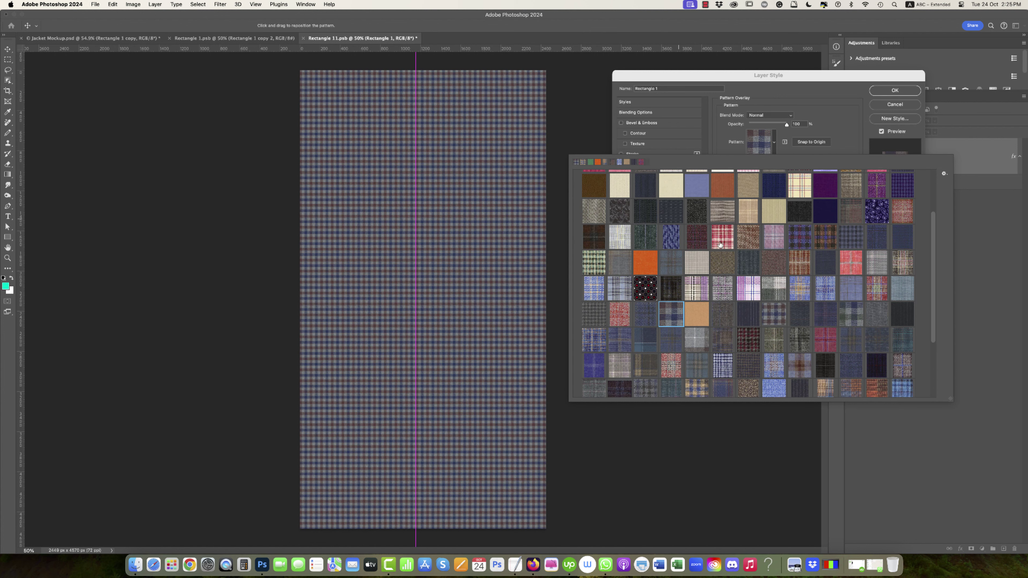
click(752, 211)
key(Return)
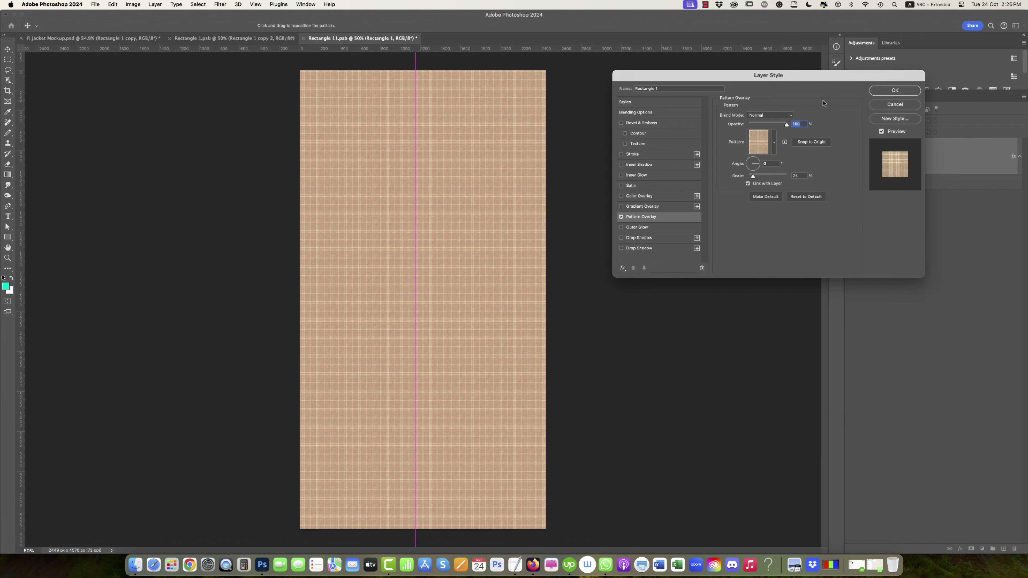
mouse_move(753, 177)
mouse_down()
mouse_move(768, 177)
mouse_move(759, 177)
mouse_up()
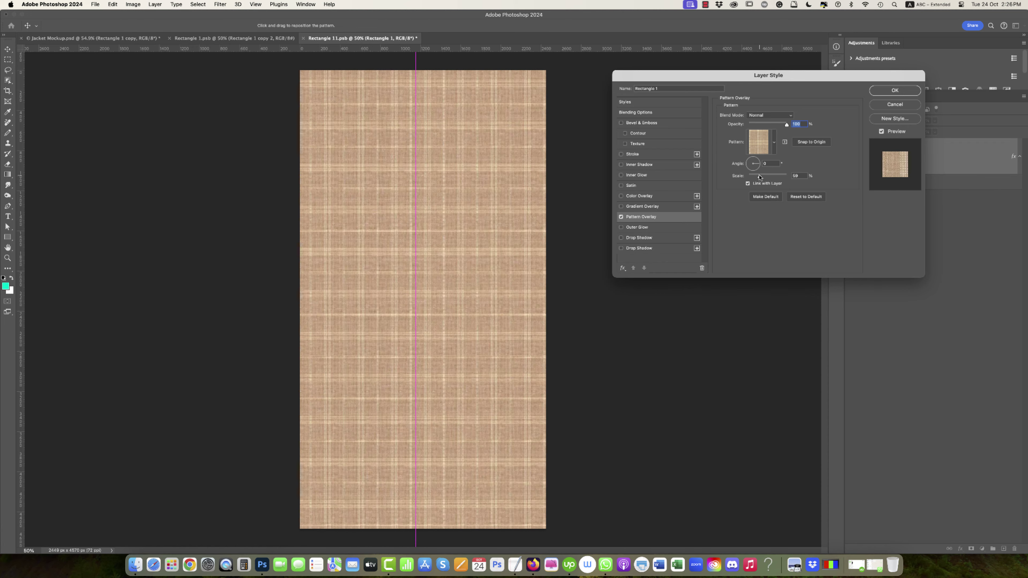
drag(523, 234, 466, 251)
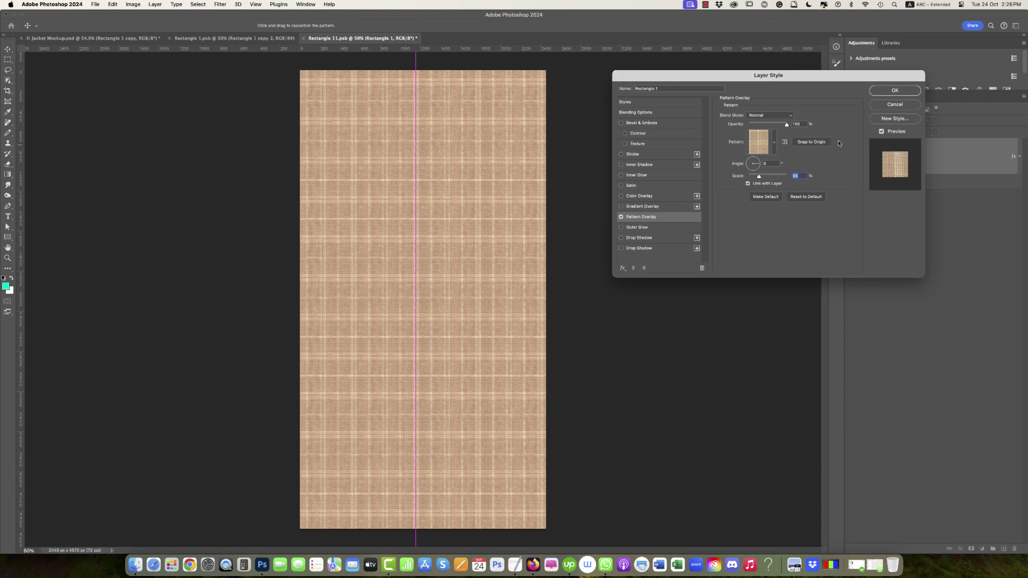
click(893, 92)
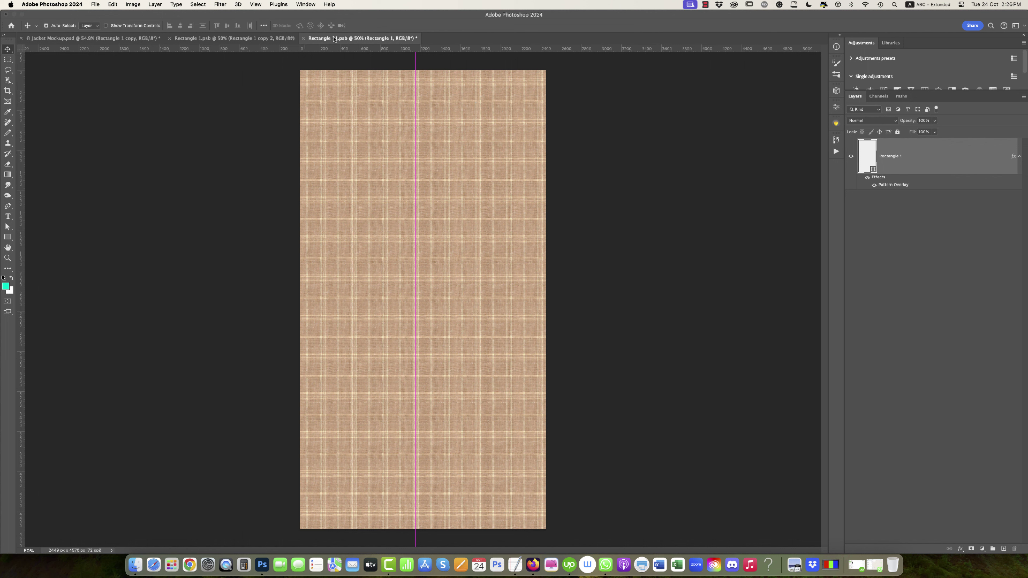
Step: Save and close Rectangle 11.psb and Rectangle 1.psb back into the jacket mockup
click(302, 38)
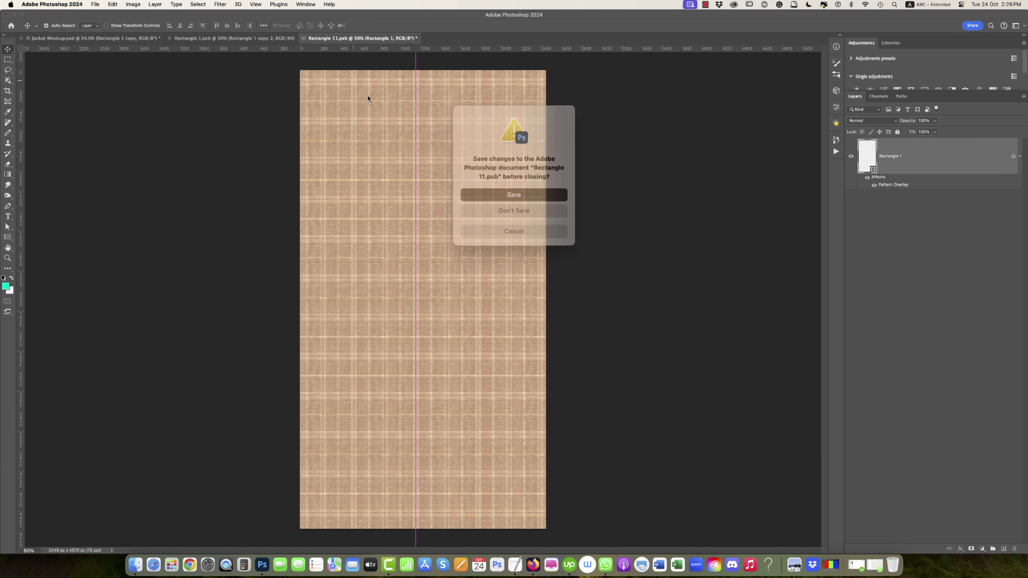
click(501, 193)
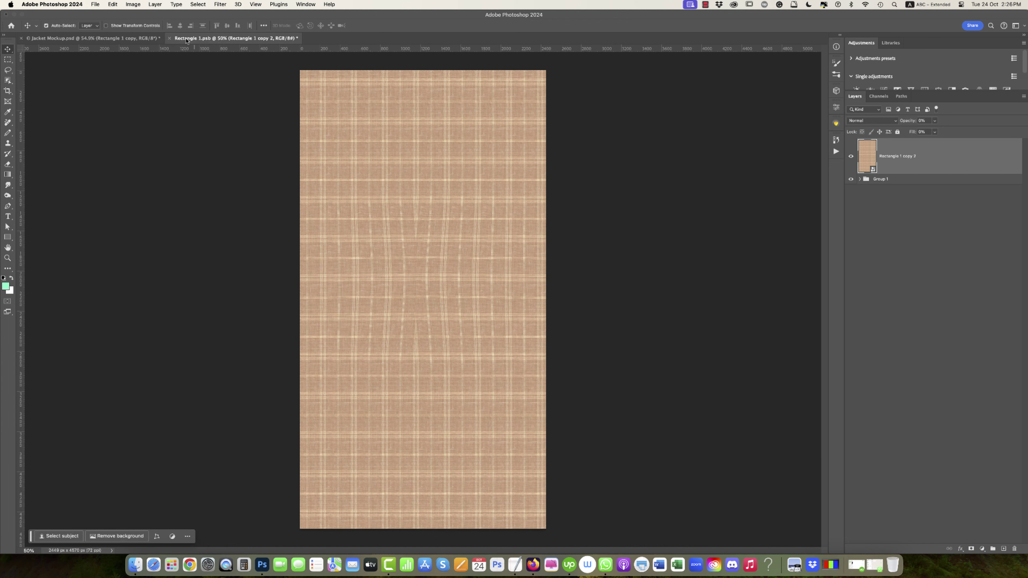
drag(169, 39, 114, 143)
key(super+w)
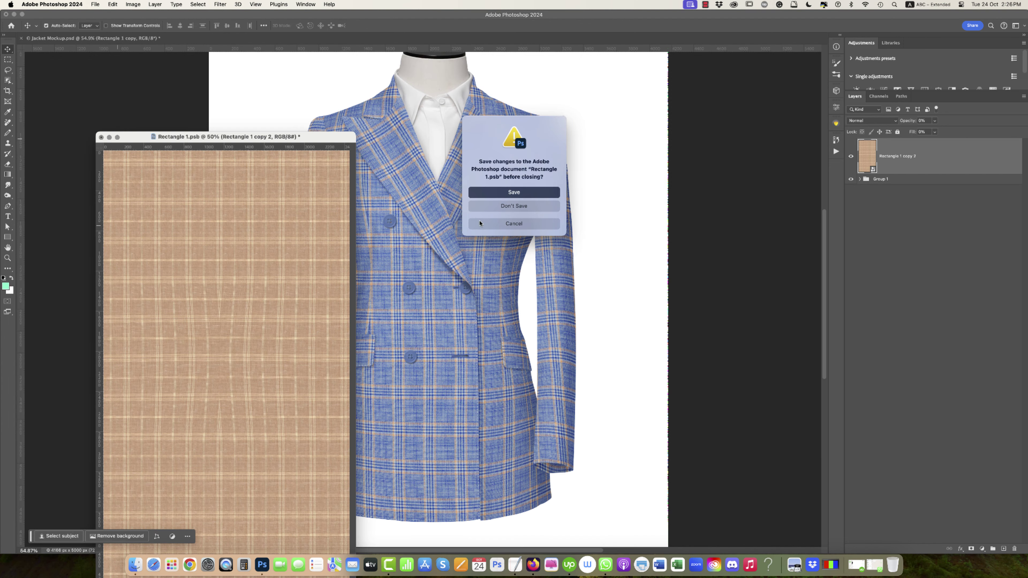
click(517, 198)
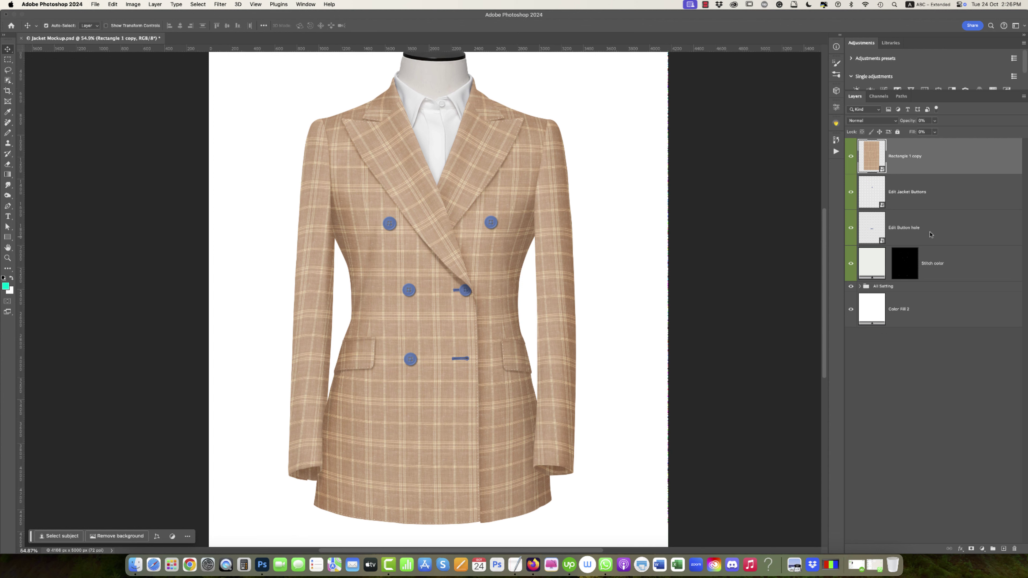
Step: Open Edit Jacket Buttons and set the thread colour to tan sampled from the fabric
double_click(872, 190)
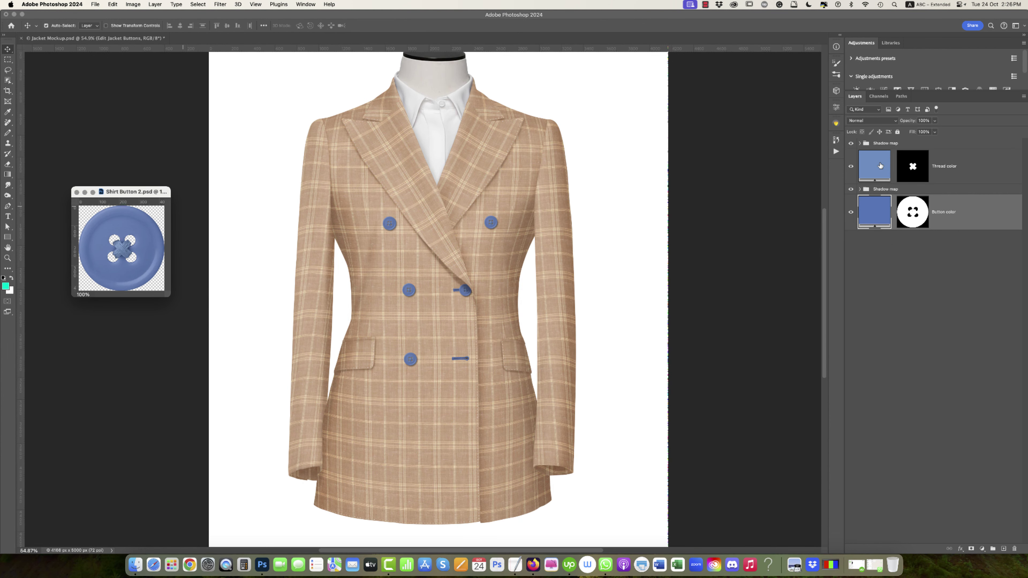
double_click(881, 165)
click(492, 208)
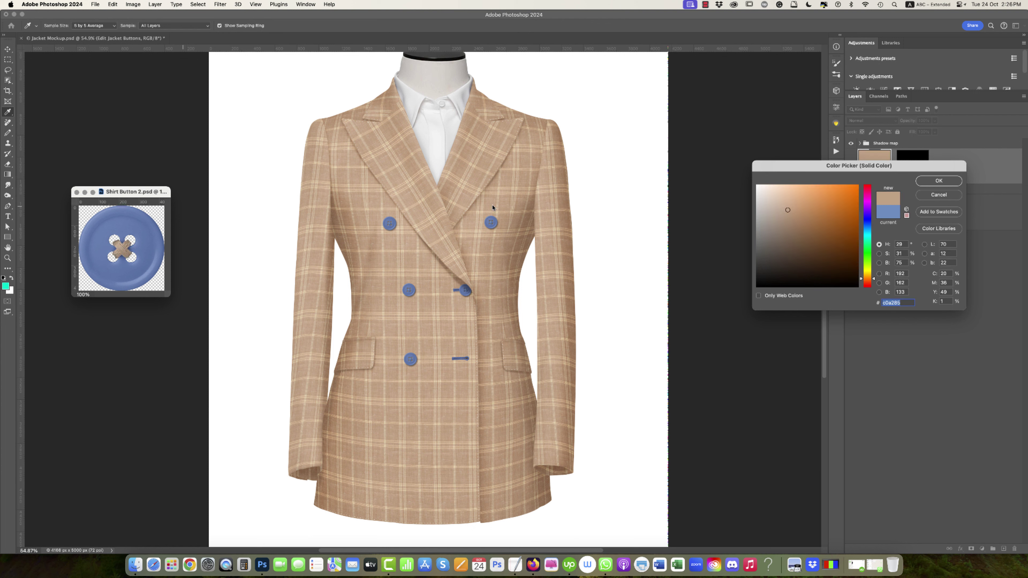
click(935, 181)
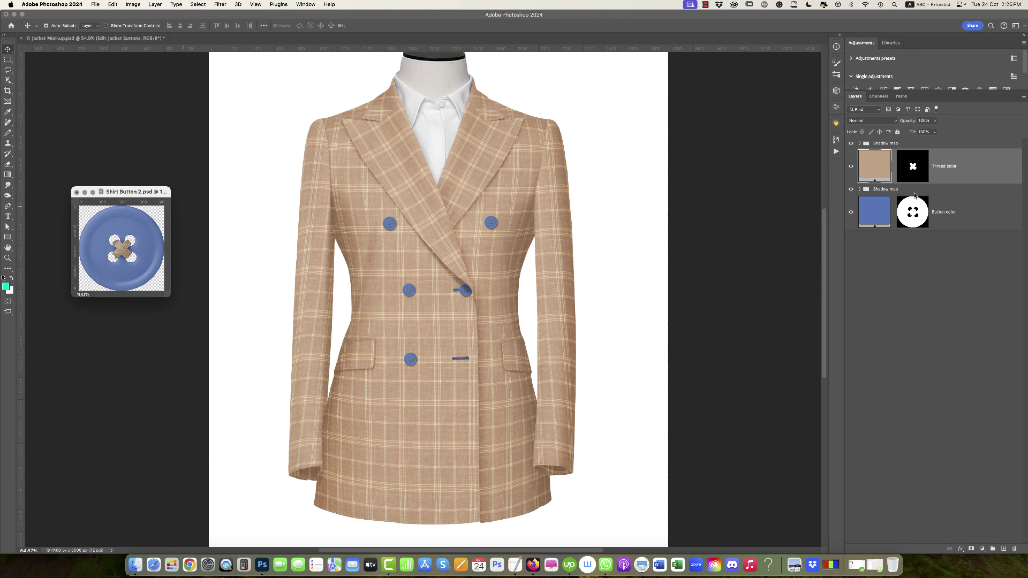
Step: Set the button colour to a slightly deeper fabric tan, then save and close the document
double_click(874, 208)
click(470, 248)
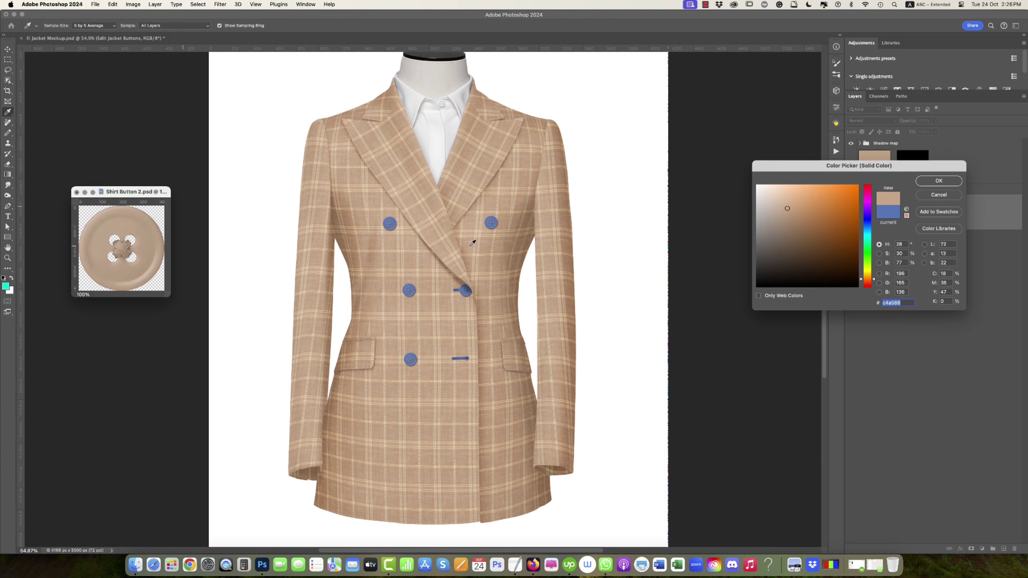
click(800, 208)
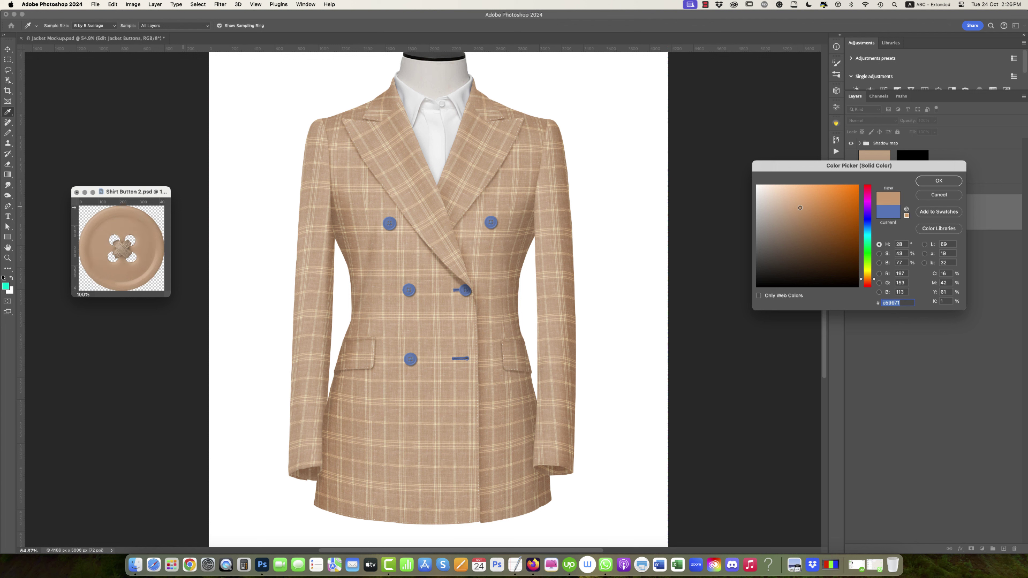
key(Return)
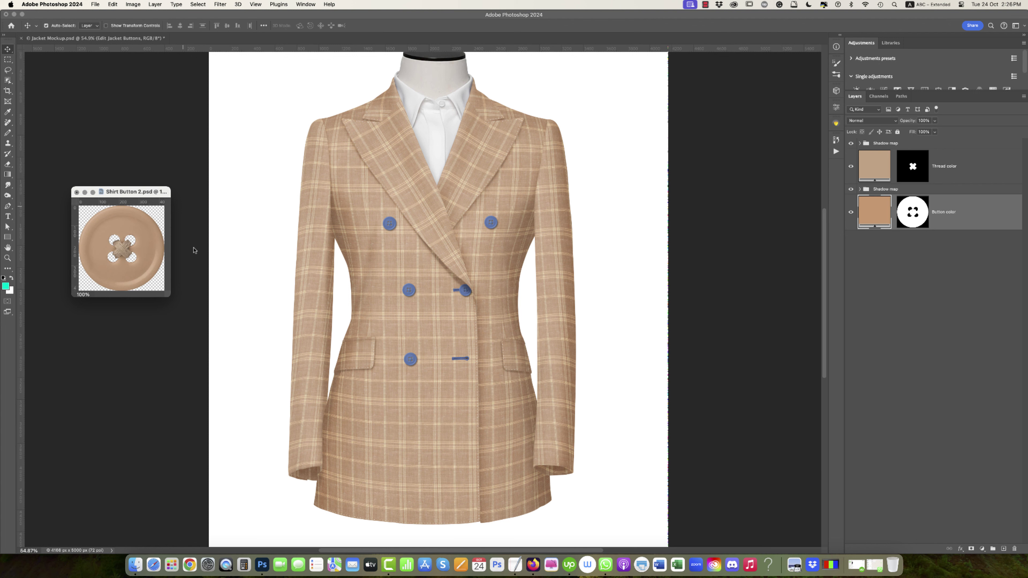
click(77, 192)
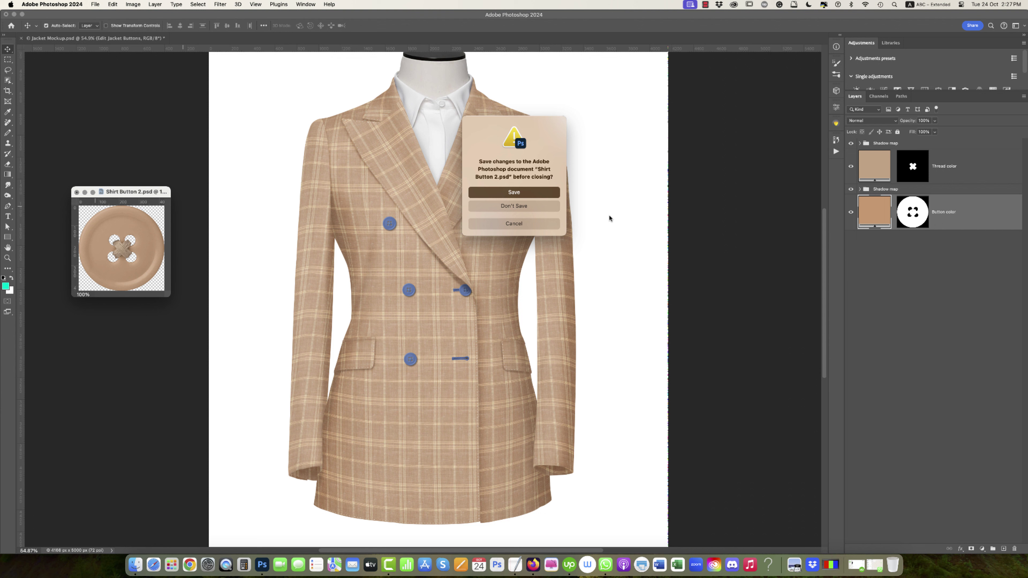
click(517, 196)
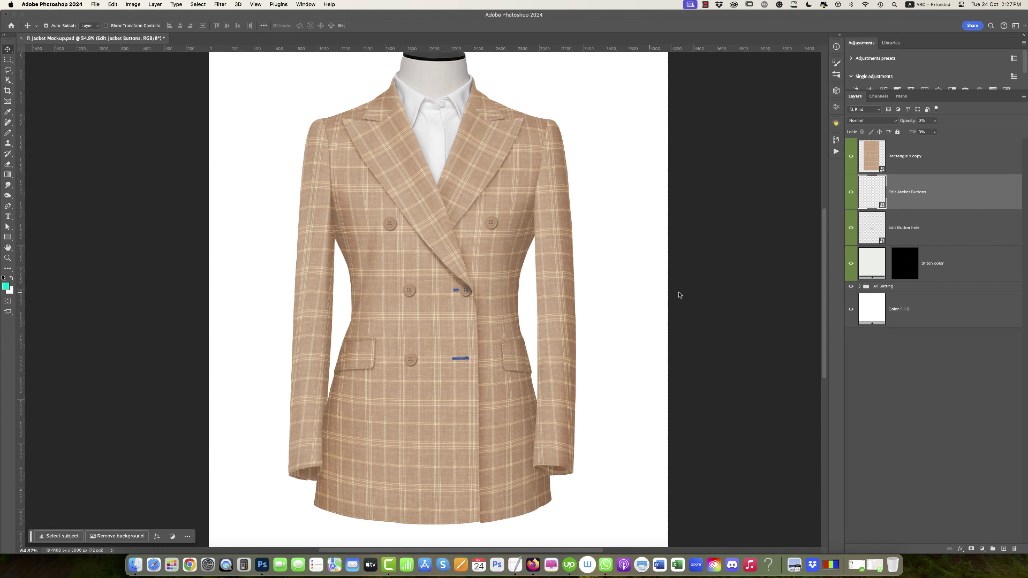
Step: Set the Edit Button hole fill to beige sampled from the fabric, then save and close
double_click(872, 232)
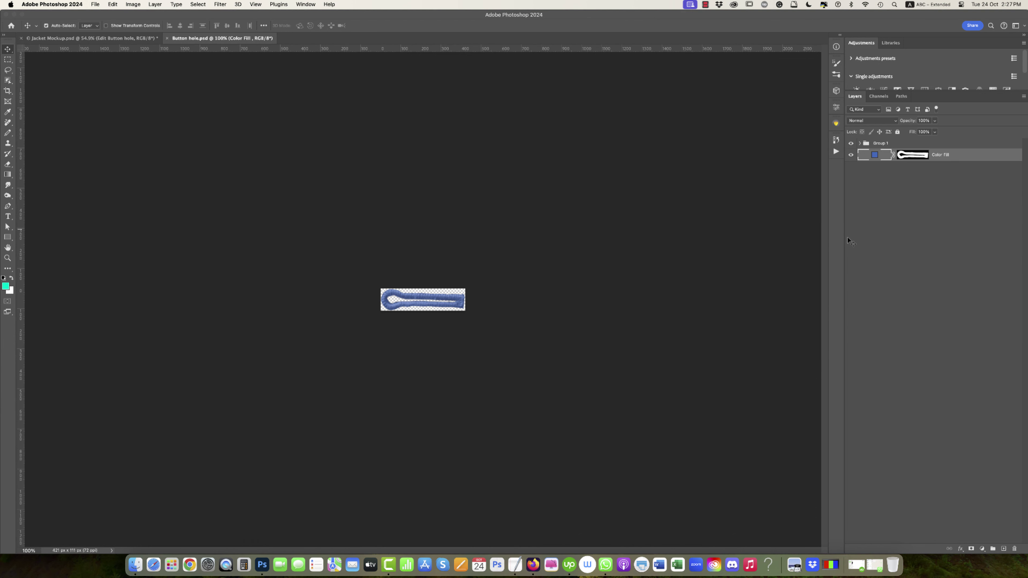
mouse_move(211, 43)
mouse_down()
mouse_move(159, 147)
mouse_move(160, 181)
mouse_up()
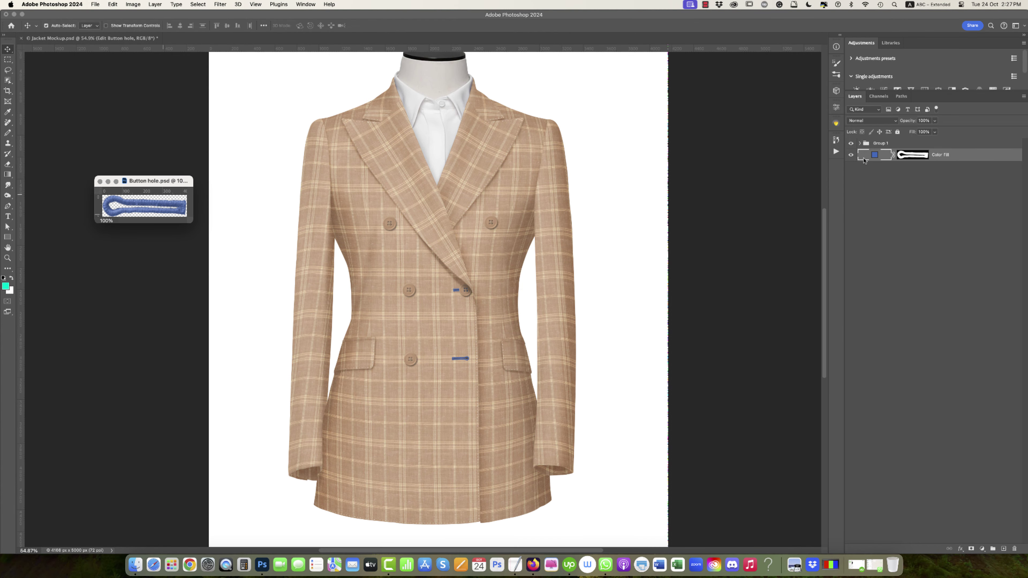
double_click(875, 155)
click(475, 288)
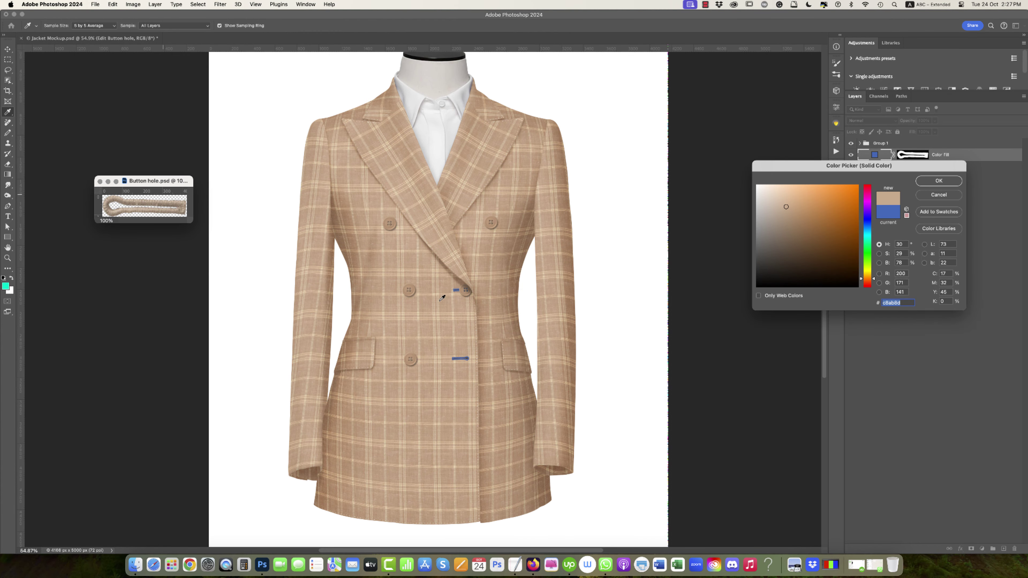
click(946, 183)
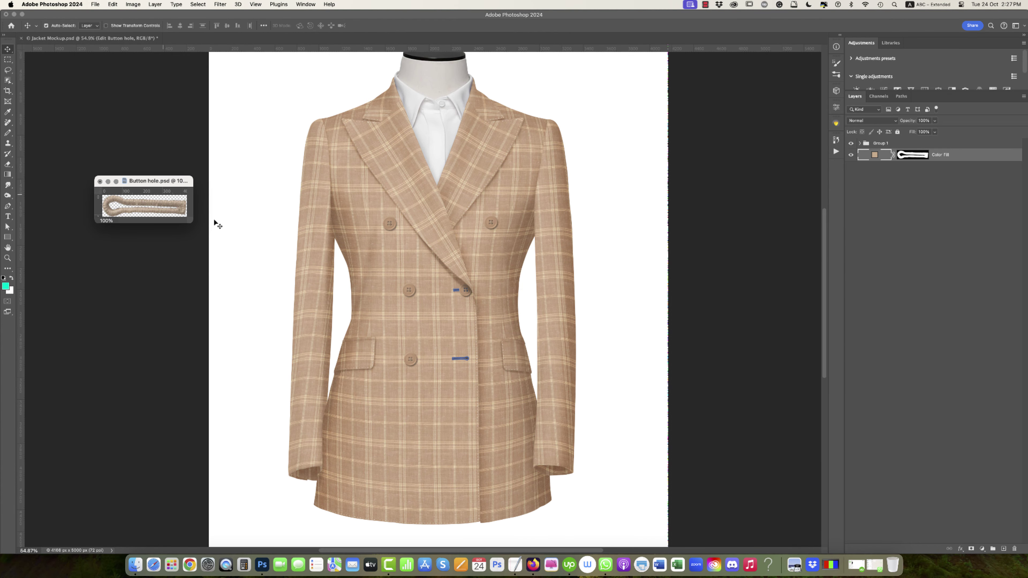
click(100, 181)
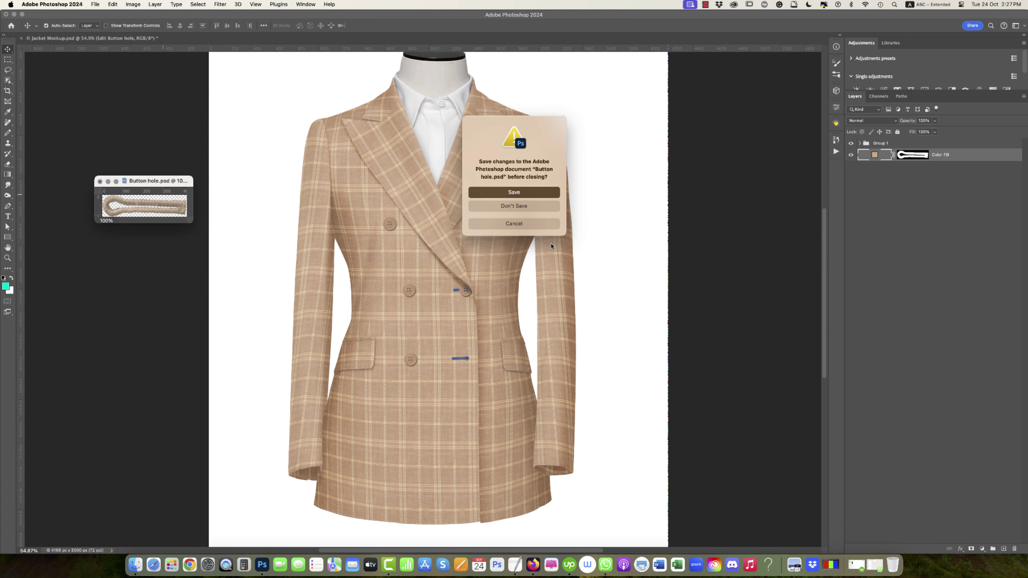
click(520, 196)
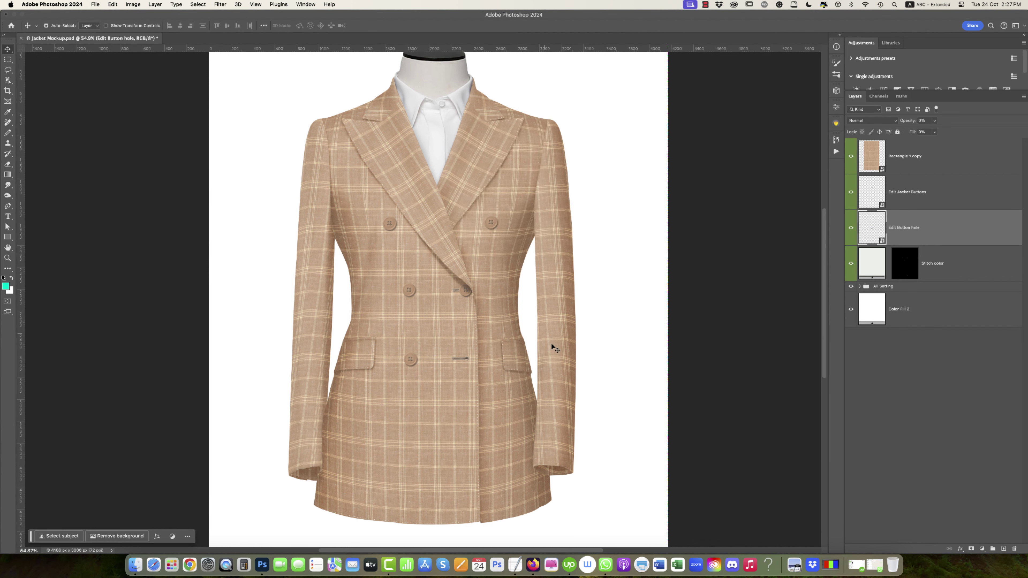
scroll(437, 266, up, 2)
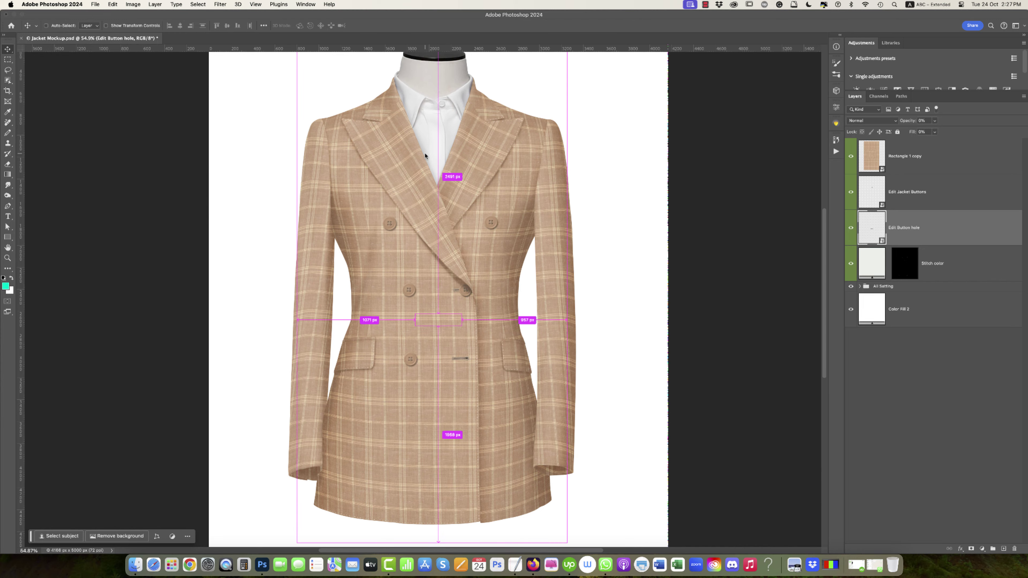
scroll(445, 271, up, 3)
scroll(453, 279, up, 2)
scroll(465, 288, up, 2)
scroll(466, 287, down, 2)
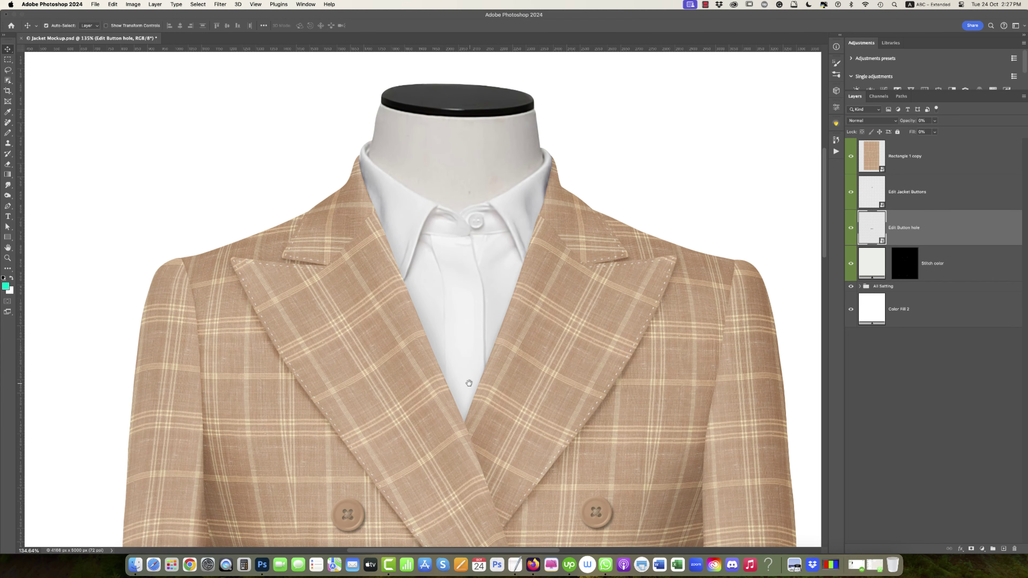
scroll(466, 267, down, 2)
scroll(466, 243, down, 2)
scroll(466, 242, down, 3)
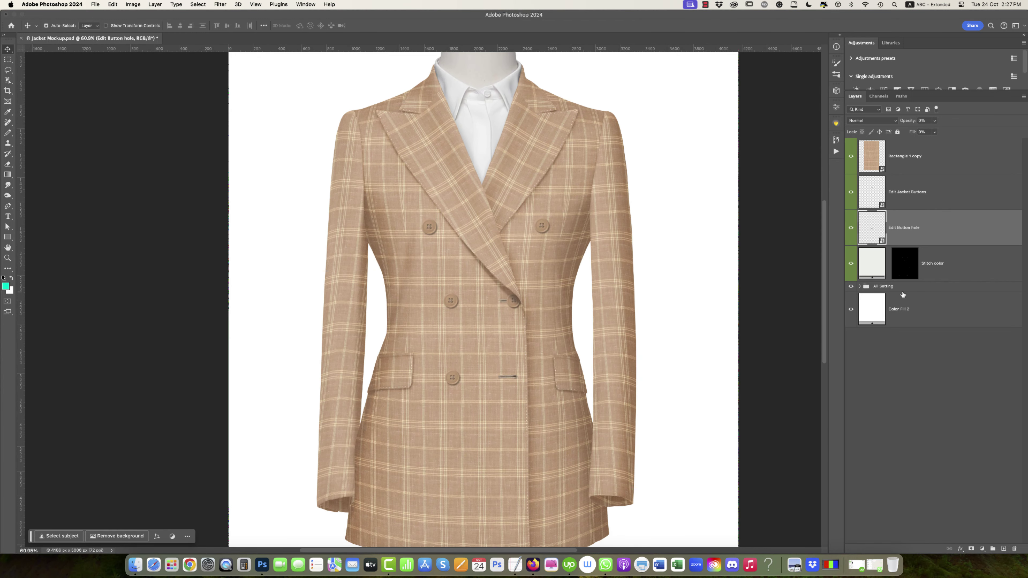
click(860, 287)
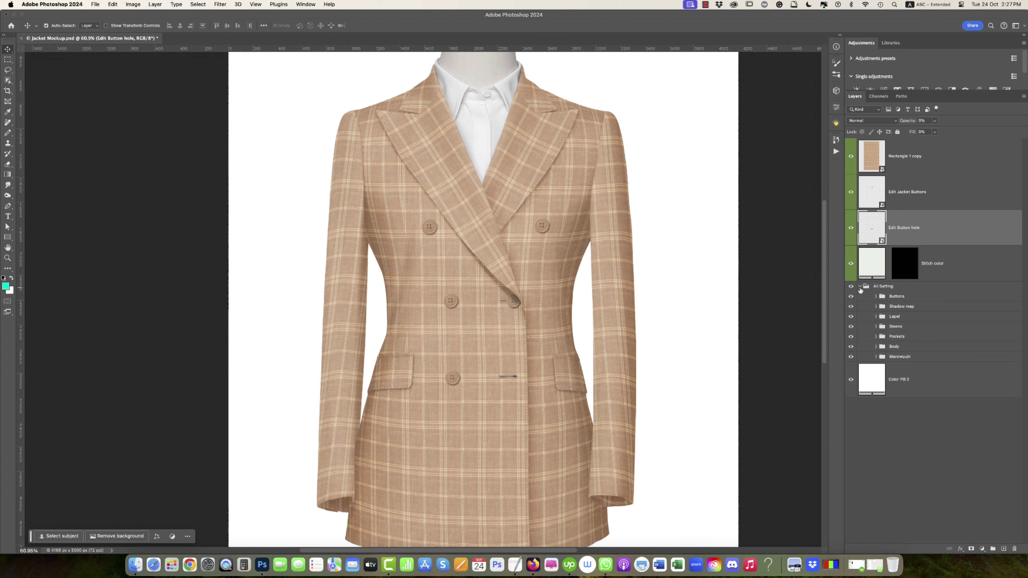
click(860, 286)
click(860, 286)
click(860, 286)
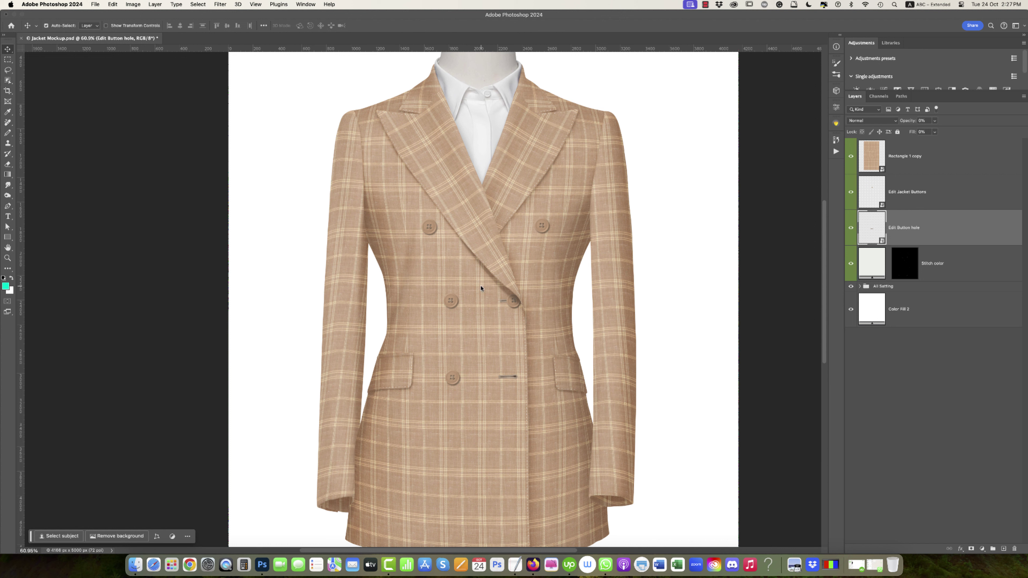